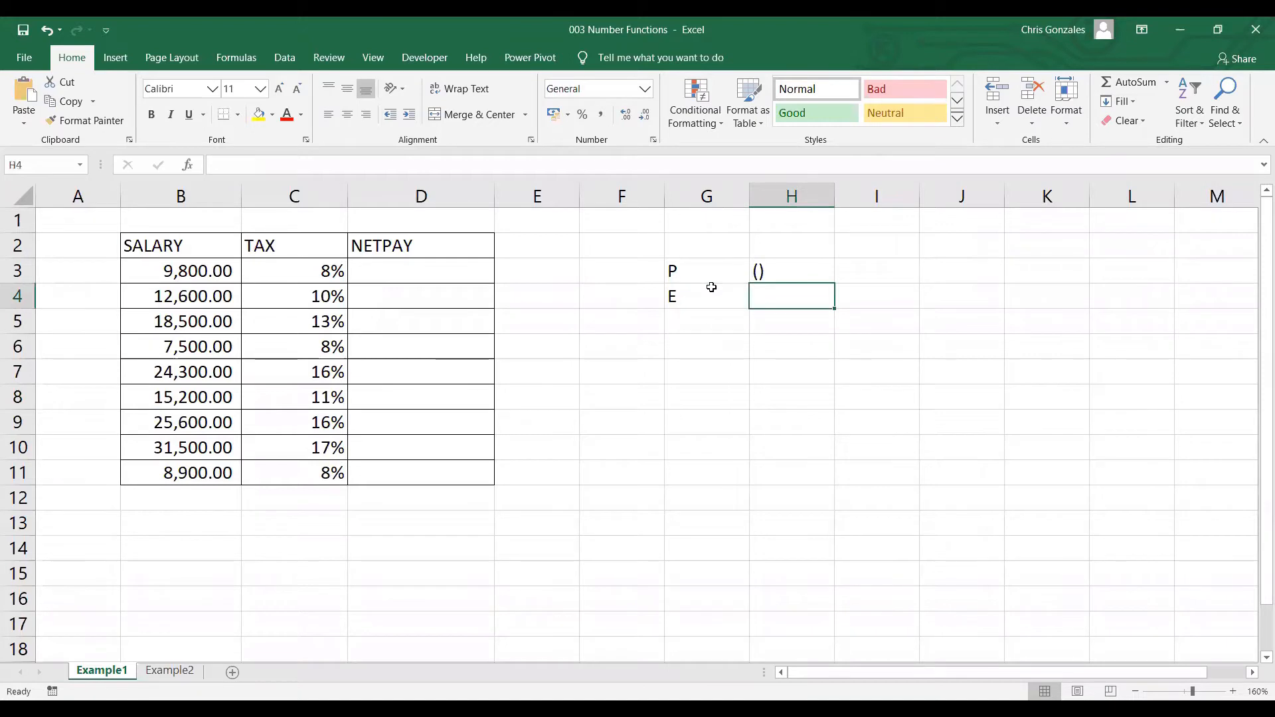
# Enter ^ beside the E in H4, and add M in G5 with * in H5.
pyautogui.write('^')
pyautogui.press('Return')
pyautogui.press('Left')
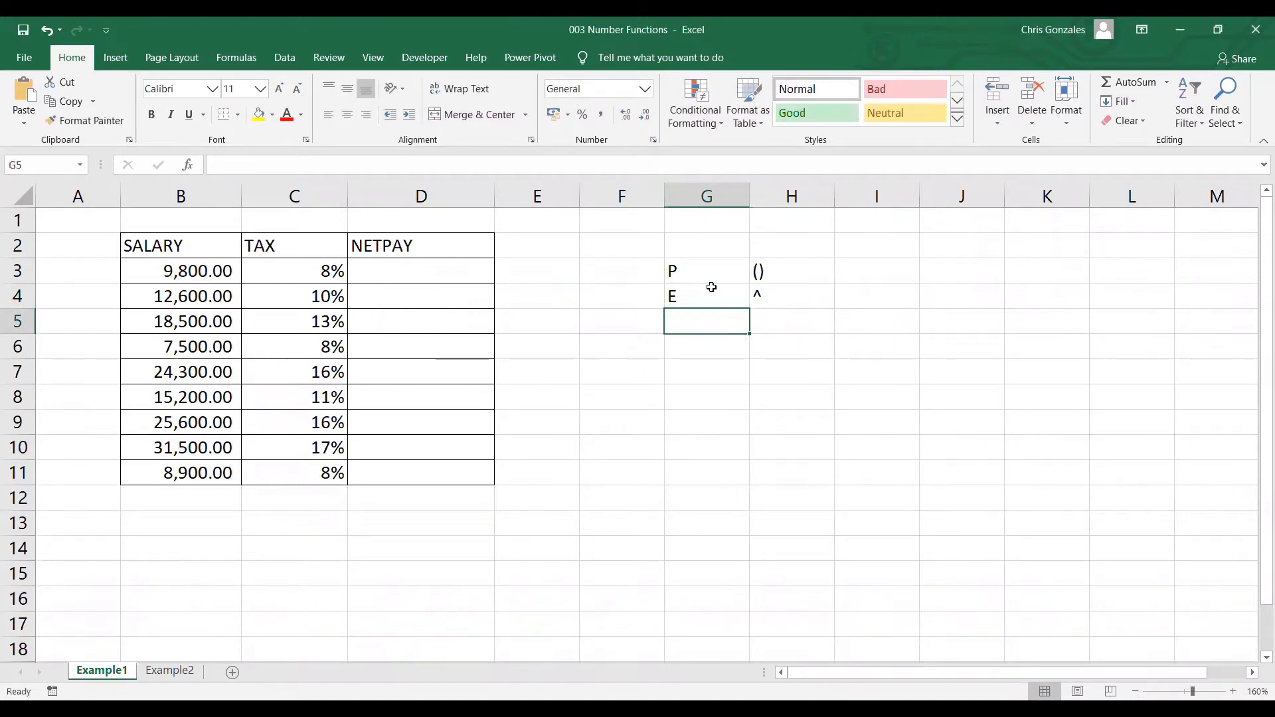
pyautogui.write('M')
pyautogui.press('Tab')
pyautogui.write('*')
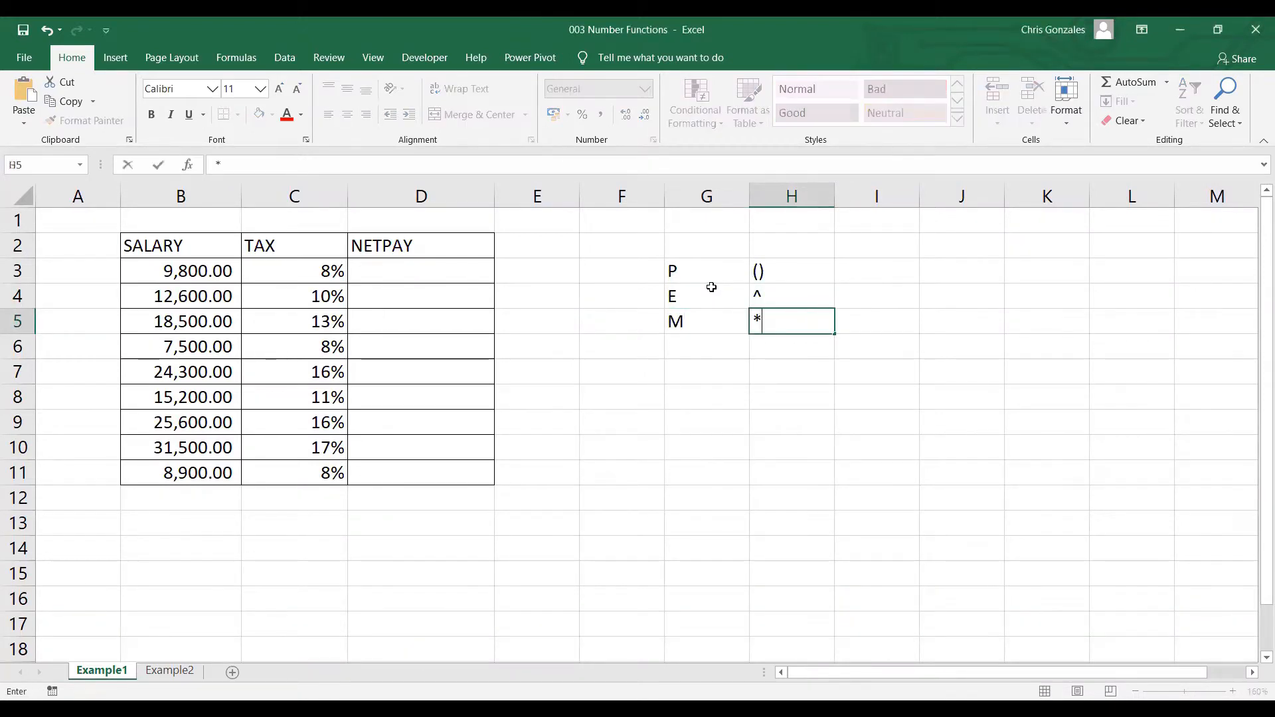
pyautogui.press('Return')
# Add the division row to the operator list, with D in G6 and / in H6.
pyautogui.write('D')
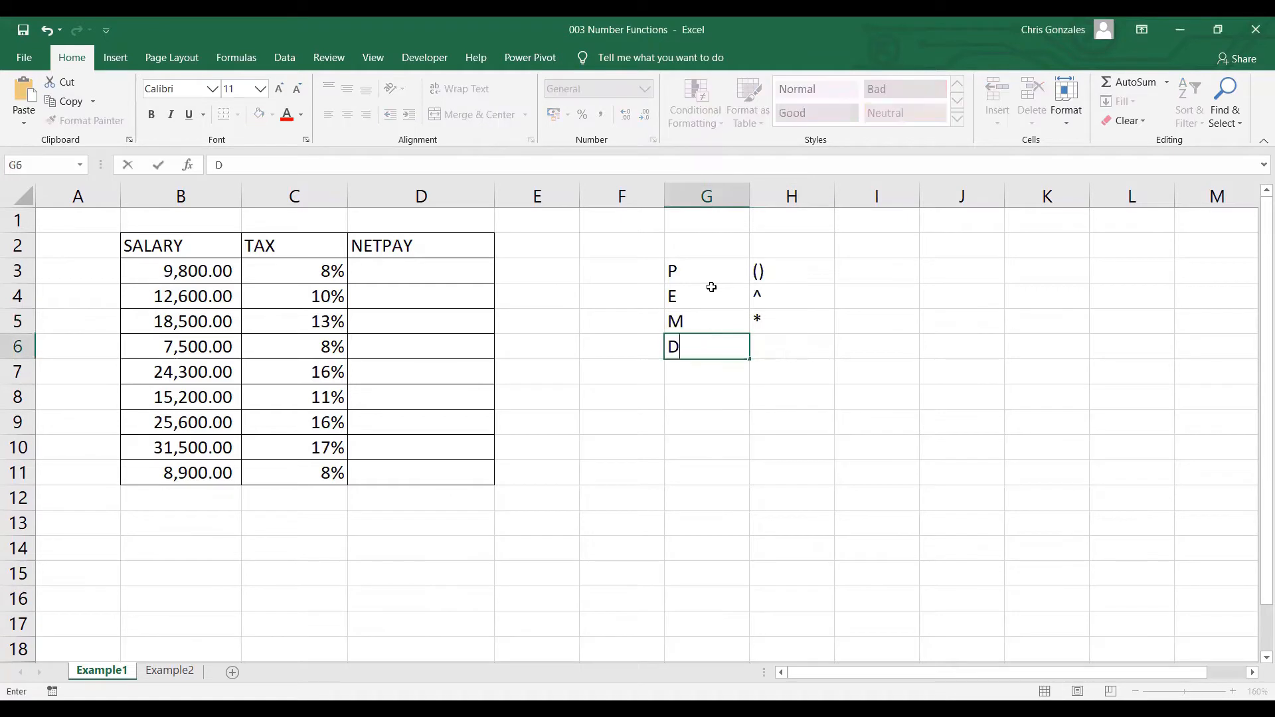
pyautogui.press('Tab')
pyautogui.press('alt')
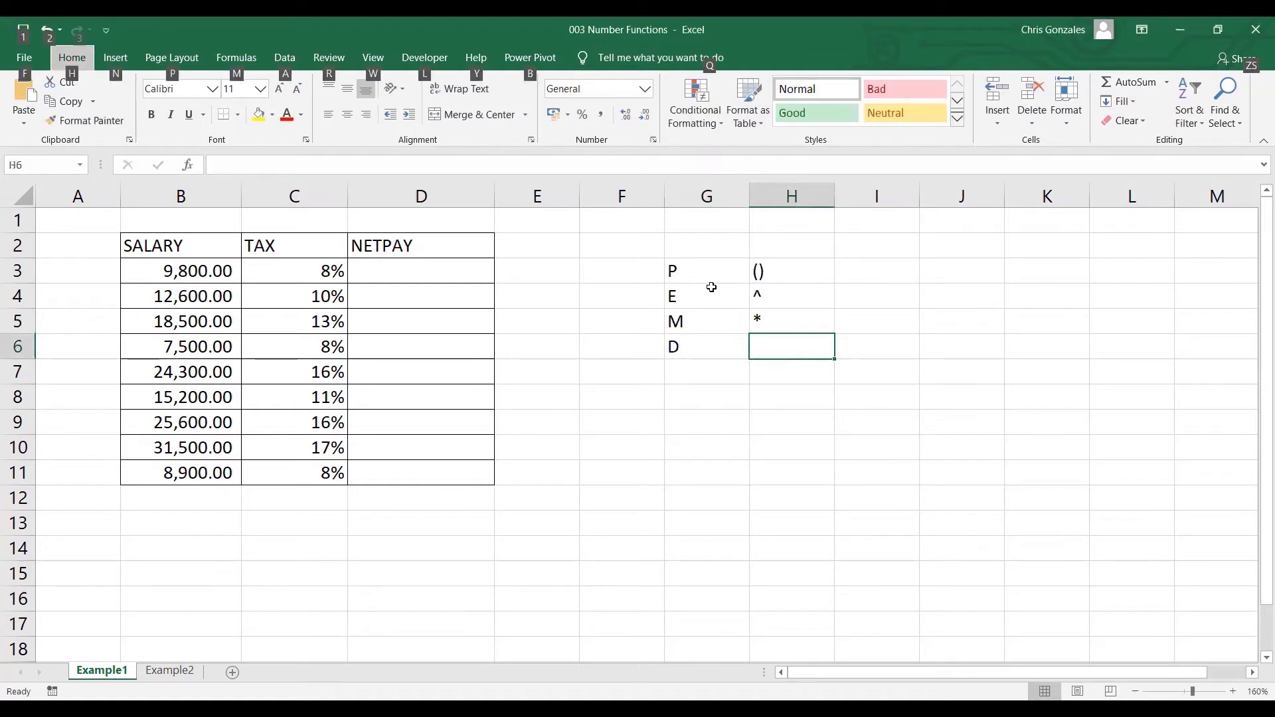
pyautogui.doubleClick(782, 354)
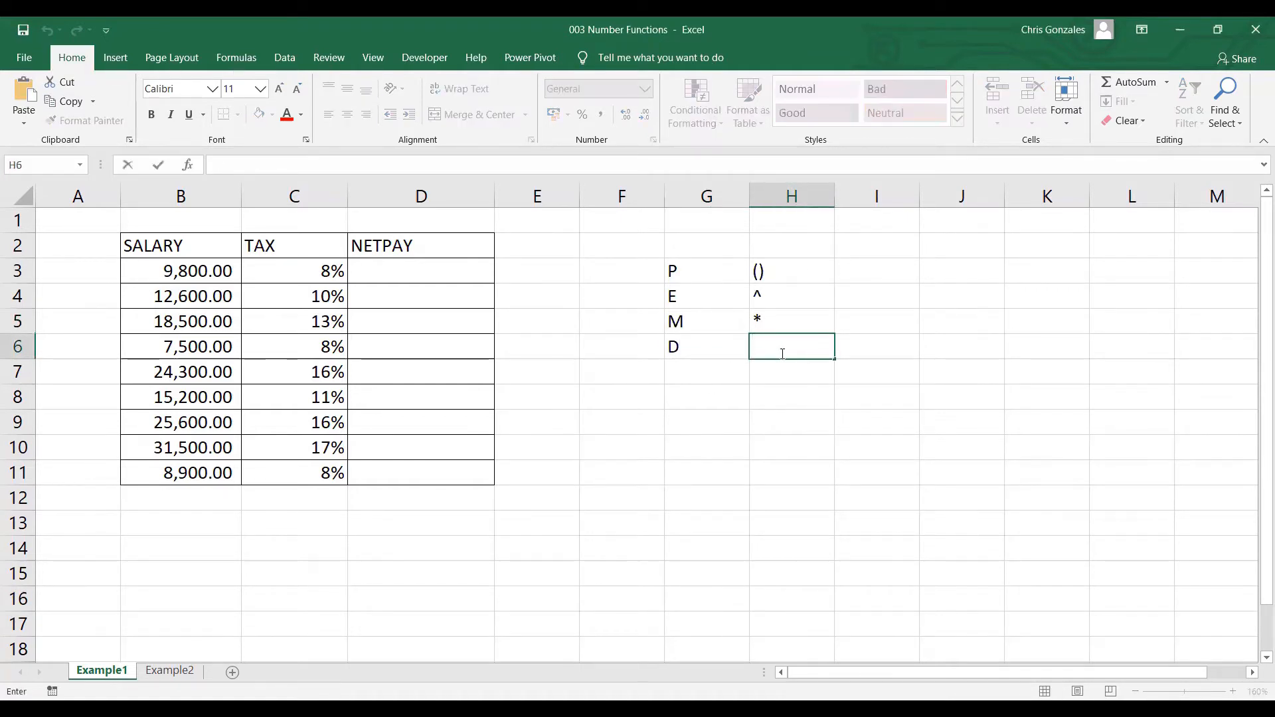
pyautogui.write('/')
pyautogui.press('Return')
# Complete the operator list with A and + in G7:H7 and S and - in G8:H8.
pyautogui.press('Left')
pyautogui.write('A')
pyautogui.press('Tab')
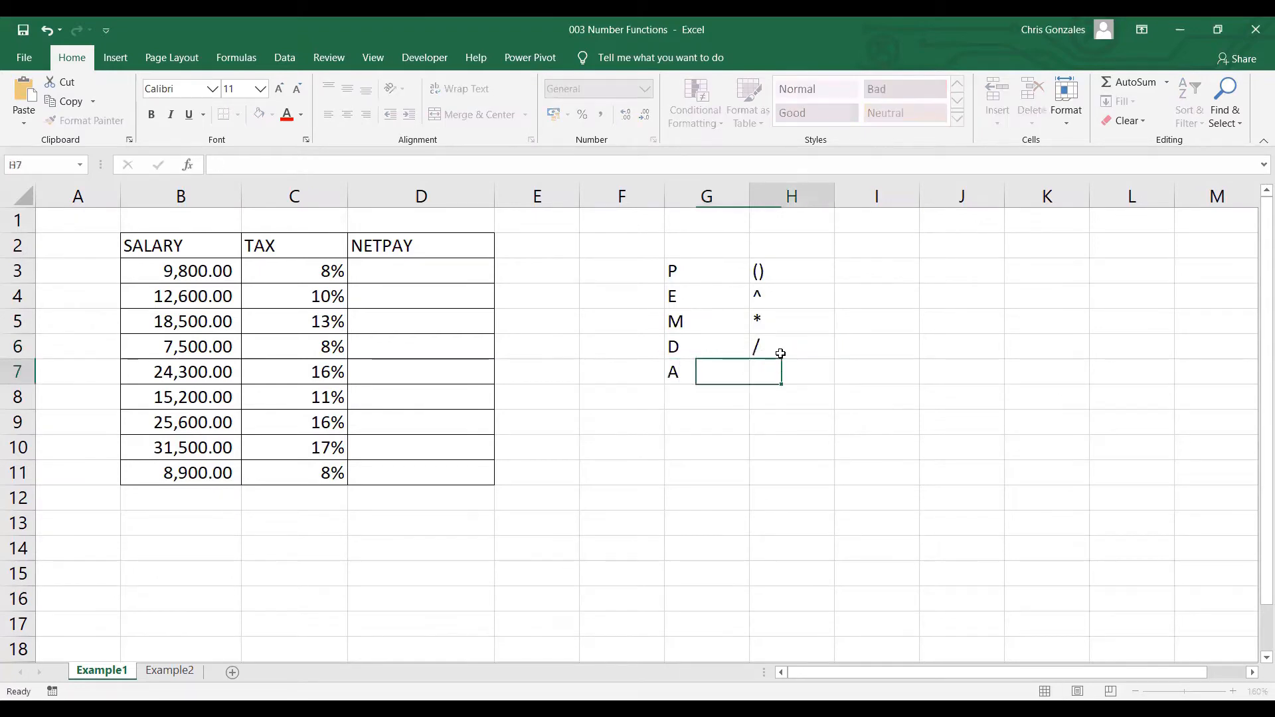
pyautogui.write('+')
pyautogui.press('Return')
pyautogui.press('Left')
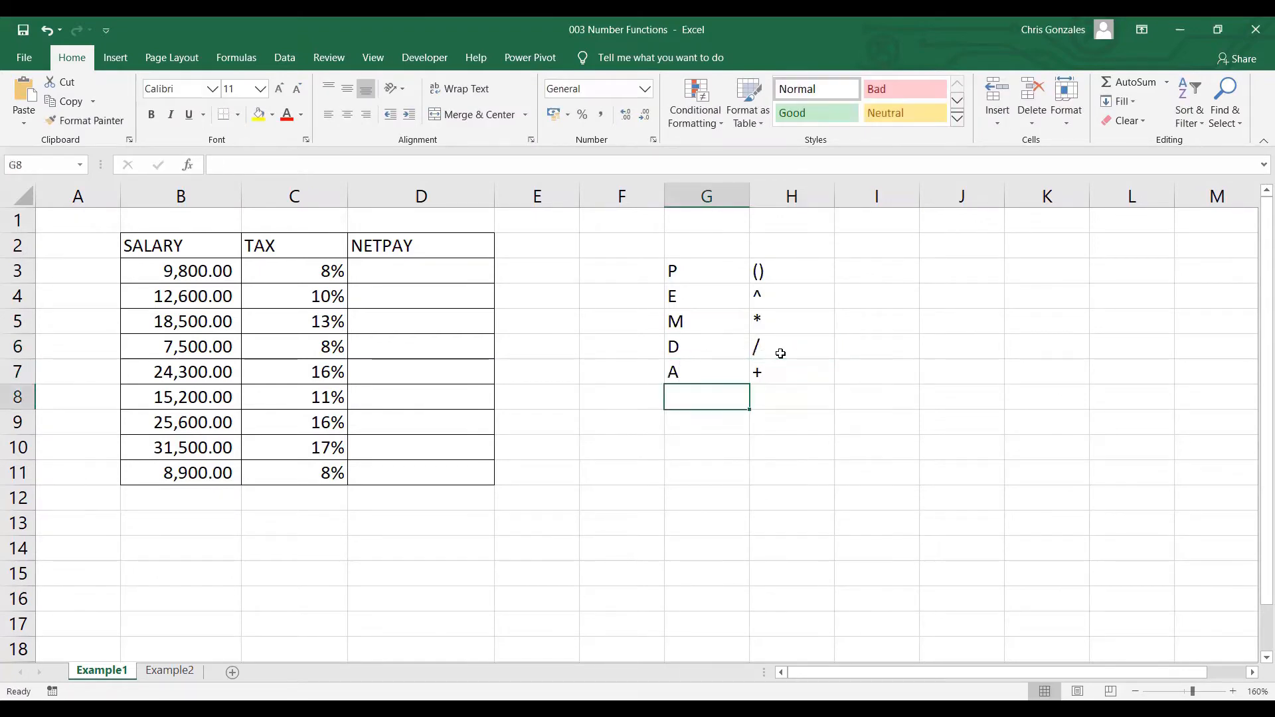
pyautogui.write('S')
pyautogui.press('Tab')
pyautogui.write('-')
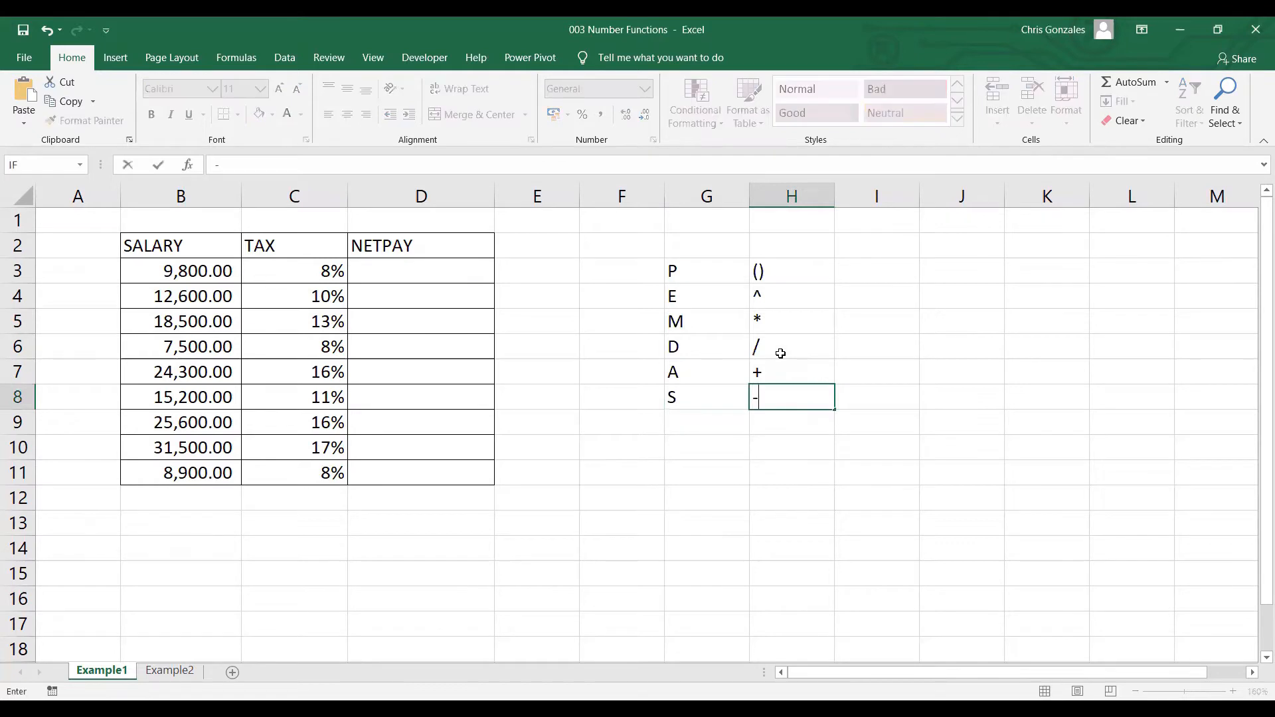
pyautogui.press('Return')
pyautogui.press('Up')
pyautogui.press('Up')
pyautogui.press('Up')
pyautogui.press('Up')
pyautogui.press('Up')
pyautogui.press('Up')
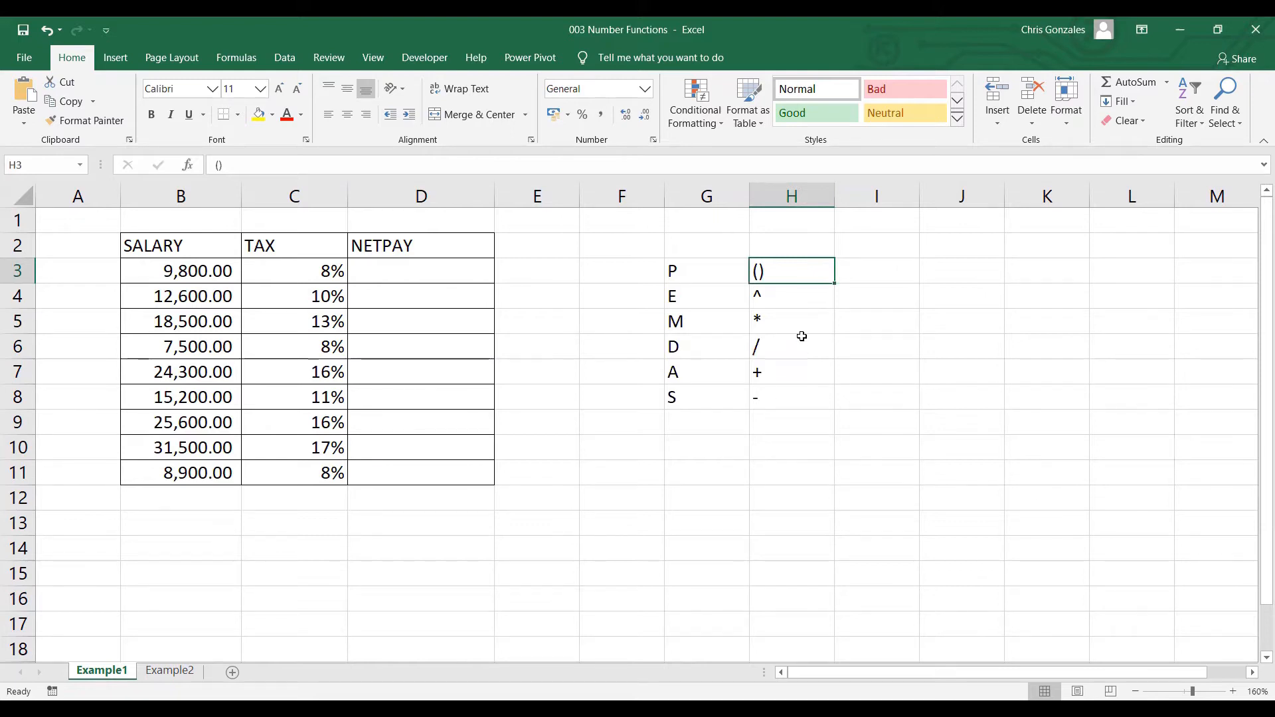
# Enter the formula =B3-(B3*C3) in D3 to calculate the first net pay.
pyautogui.click(409, 271)
pyautogui.write('=')
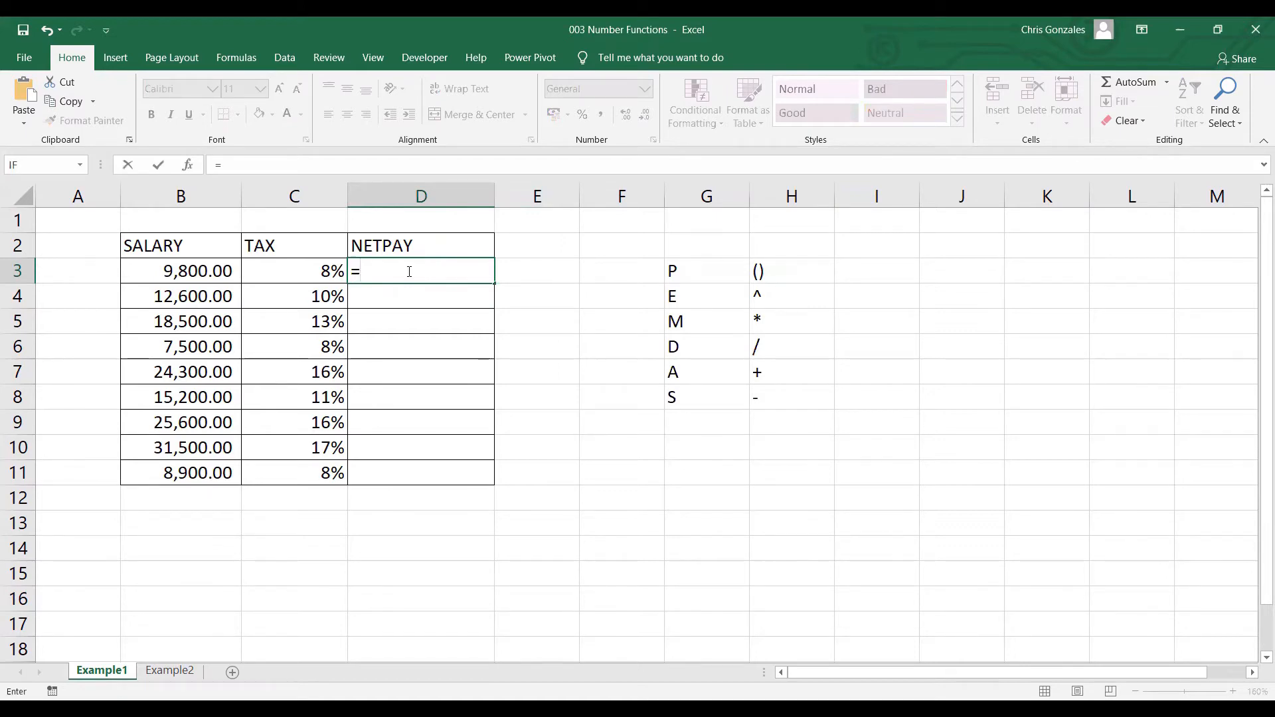
pyautogui.click(185, 272)
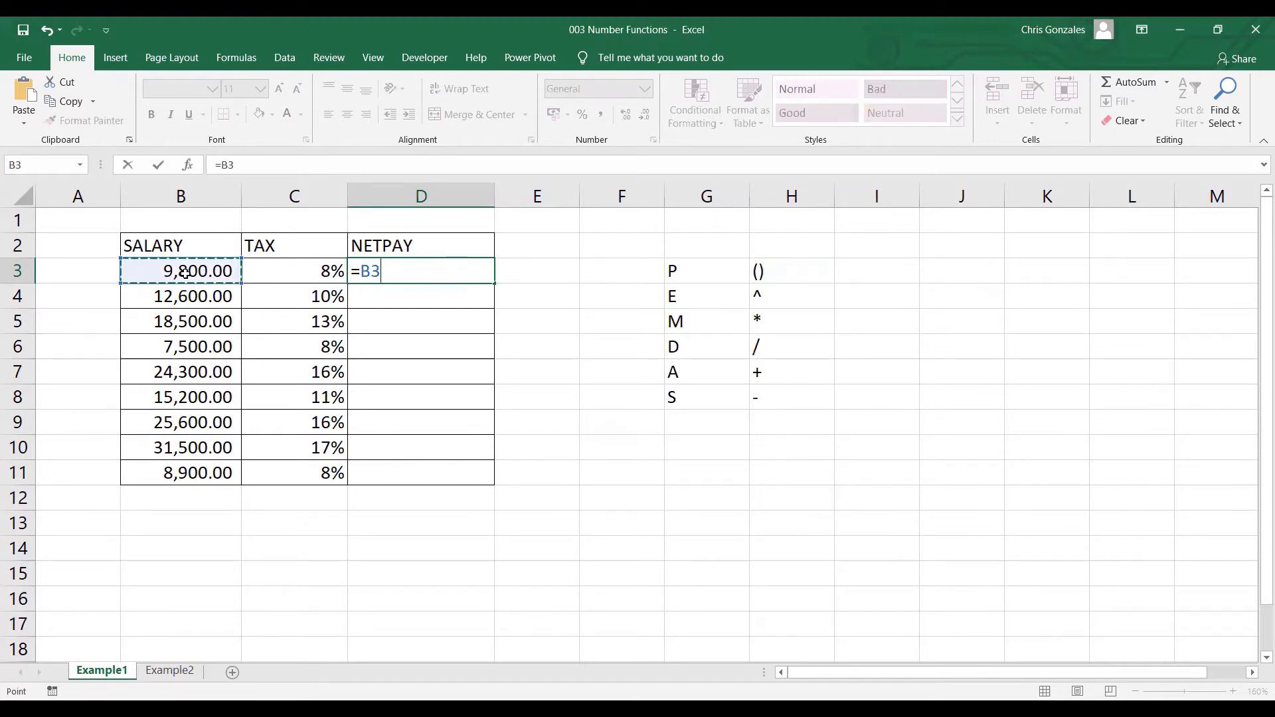
pyautogui.write('-(')
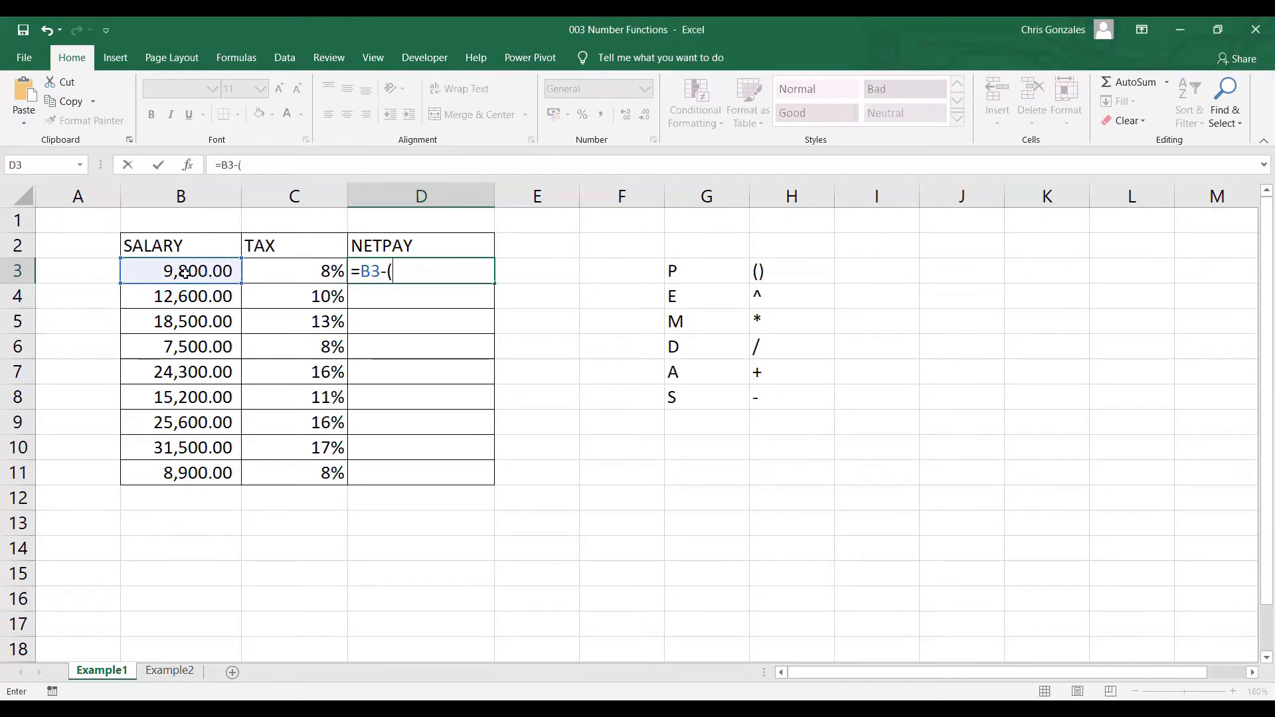
pyautogui.click(186, 272)
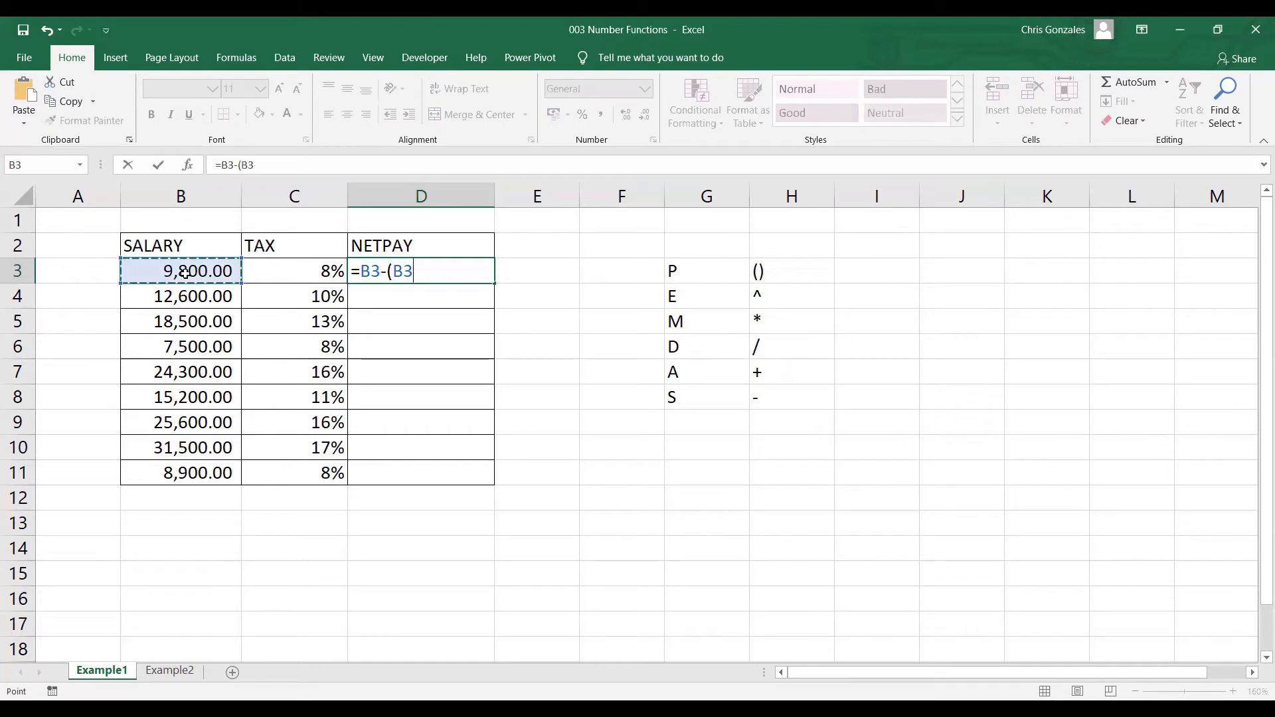
pyautogui.write('*')
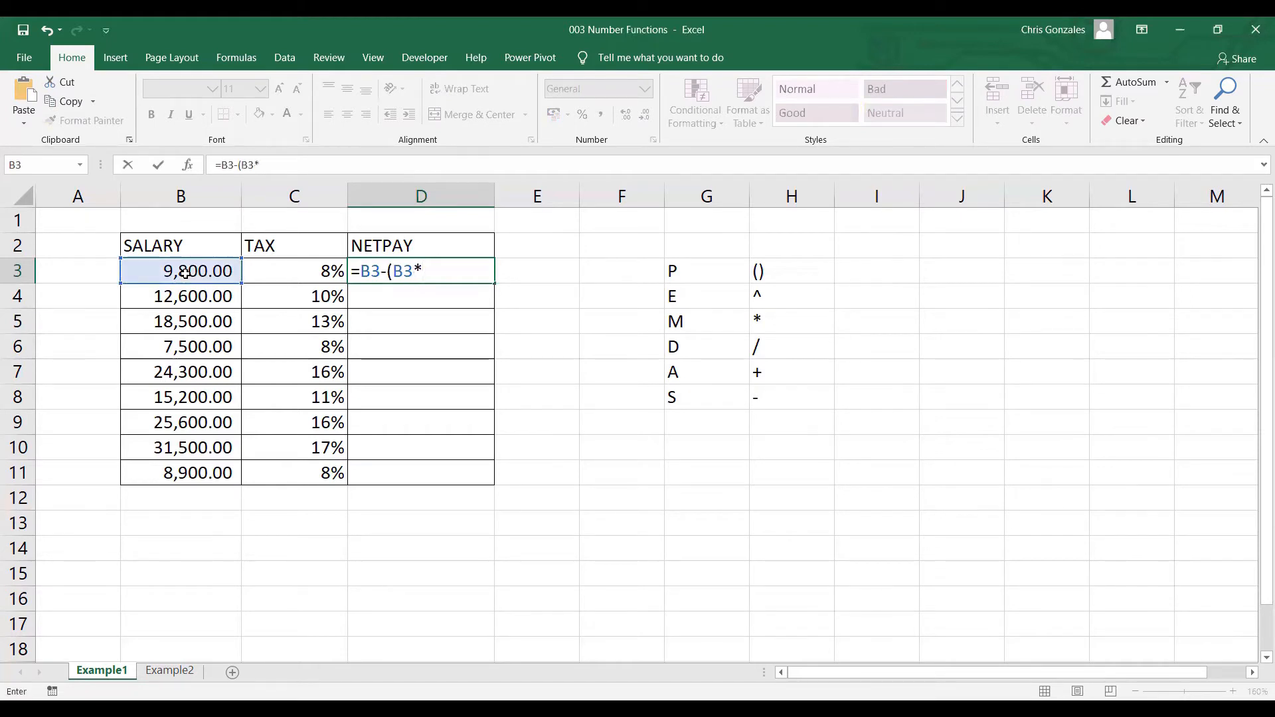
pyautogui.click(323, 270)
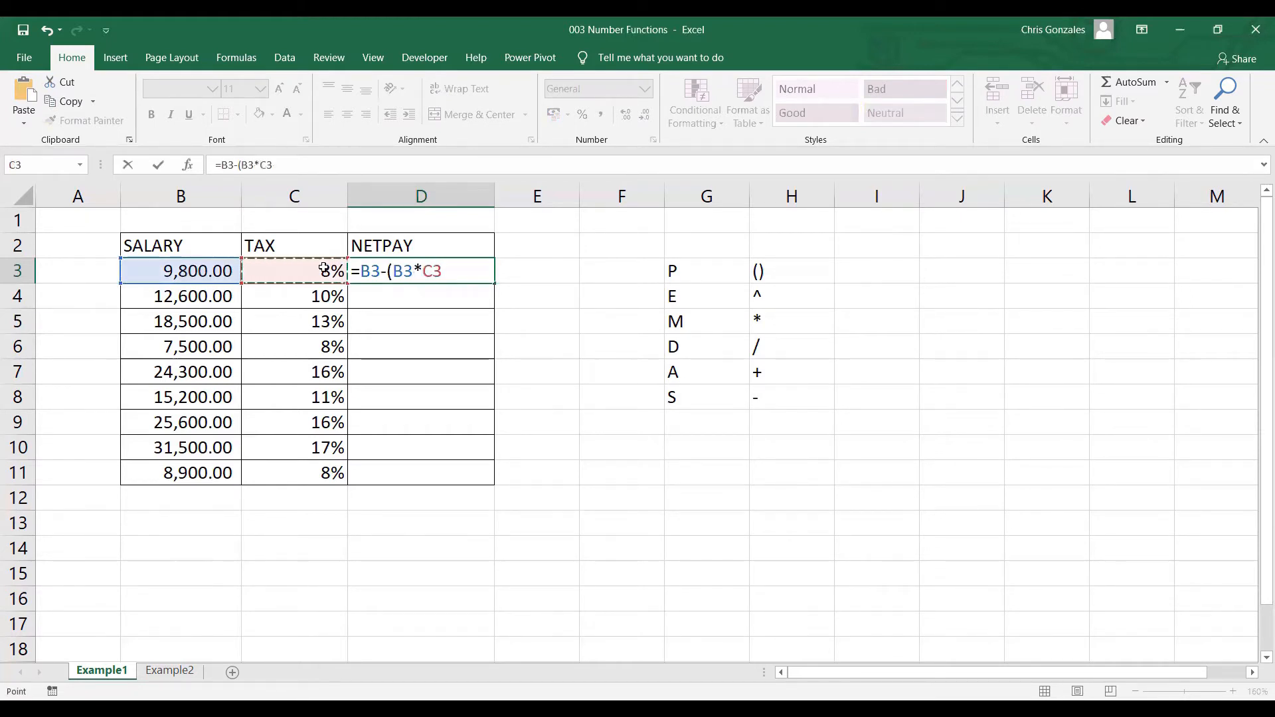
pyautogui.write(')')
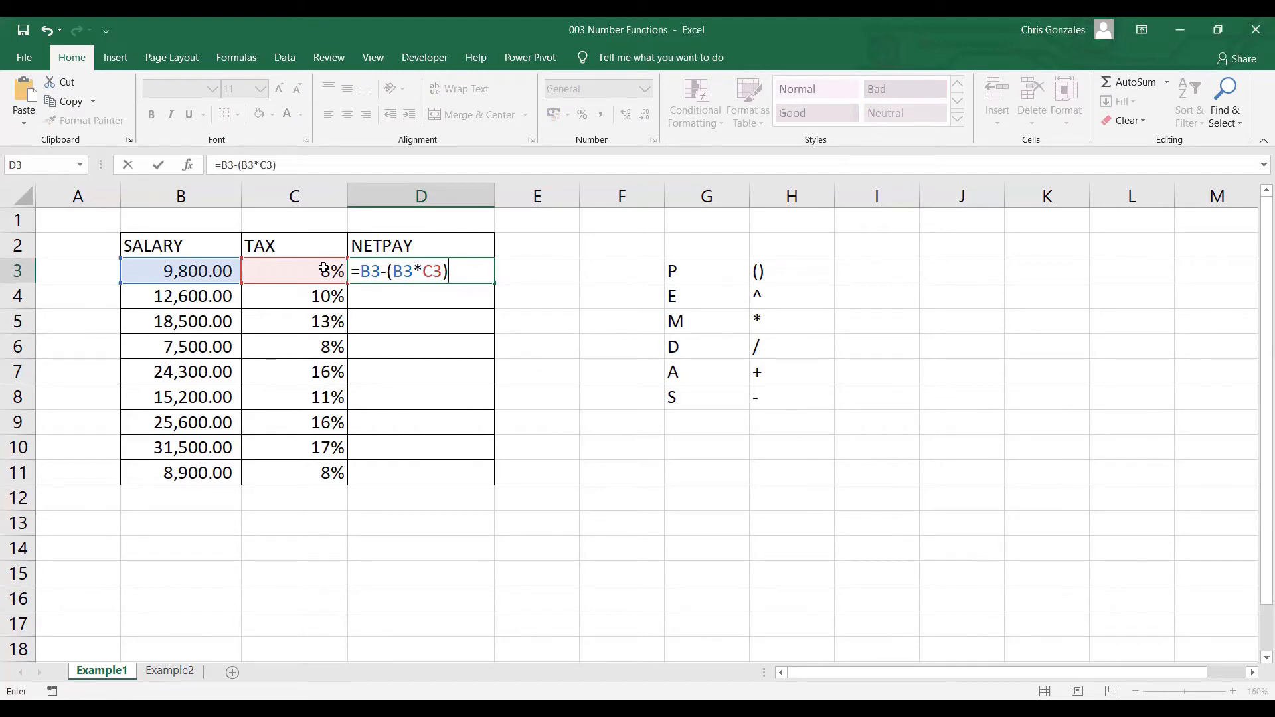
pyautogui.press('Return')
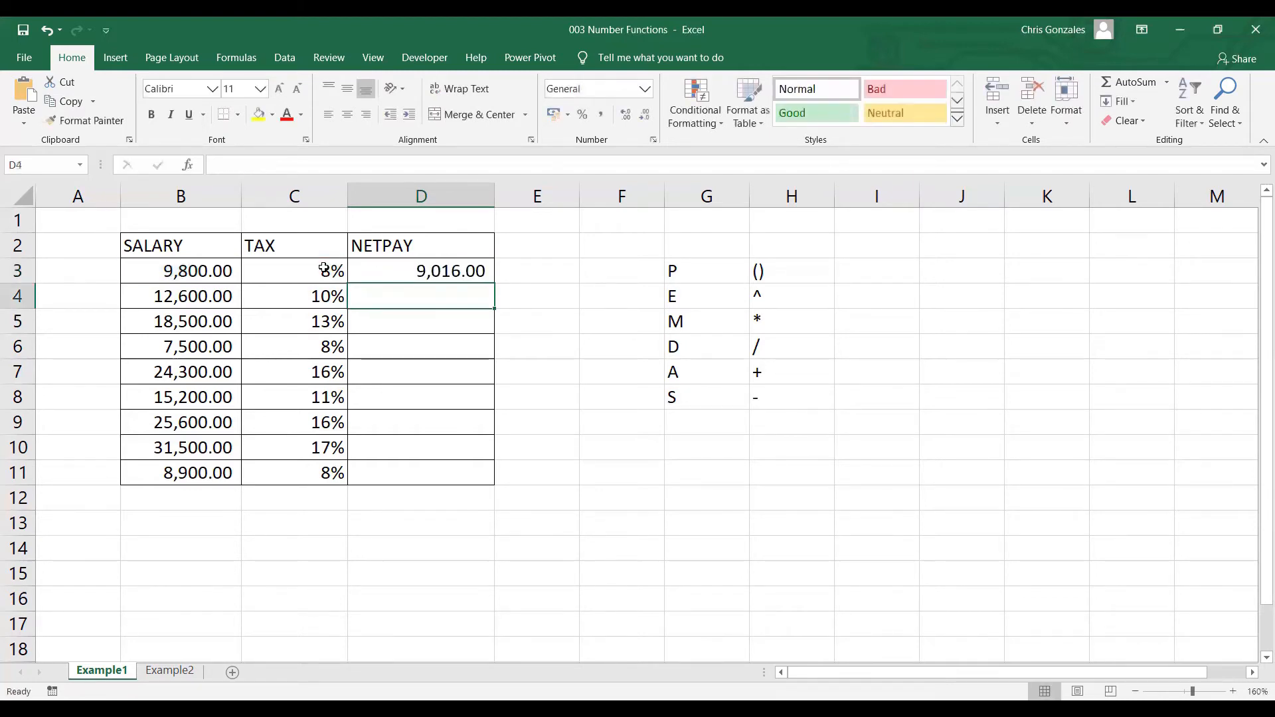
# Fill the net pay formula from D3 down through D11.
pyautogui.click(469, 274)
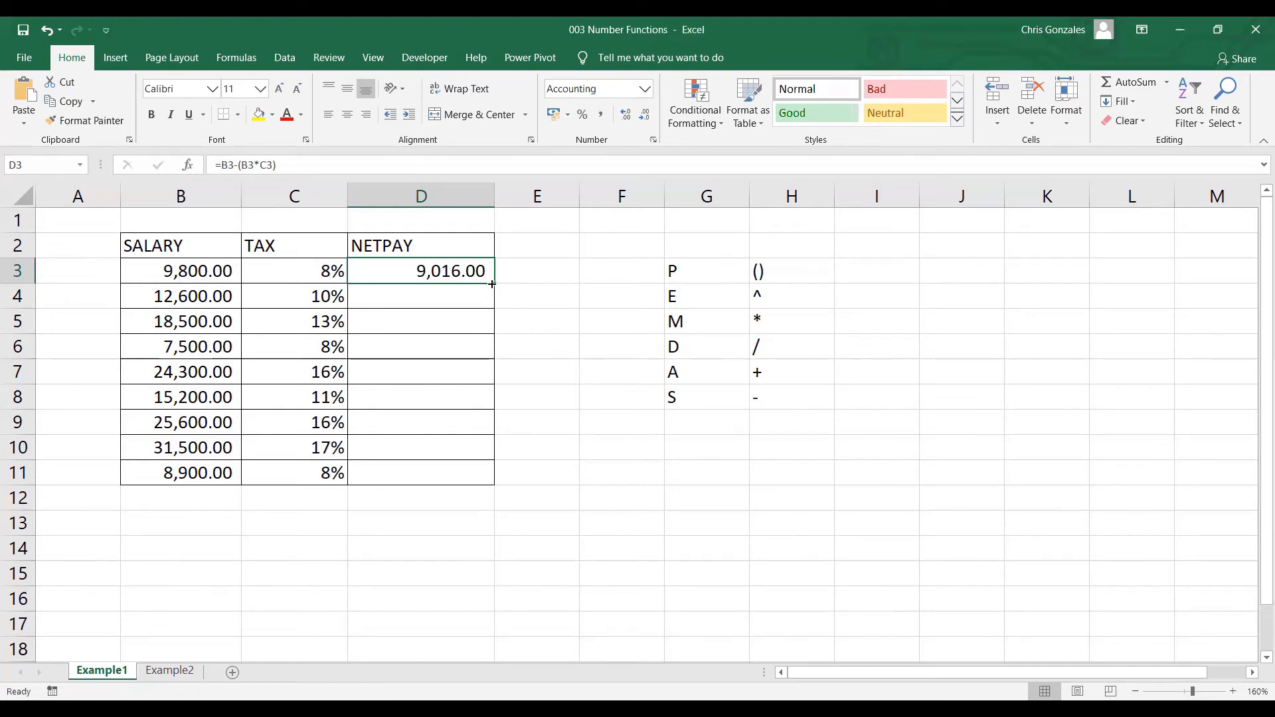
pyautogui.moveTo(492, 283); pyautogui.dragTo(471, 487)
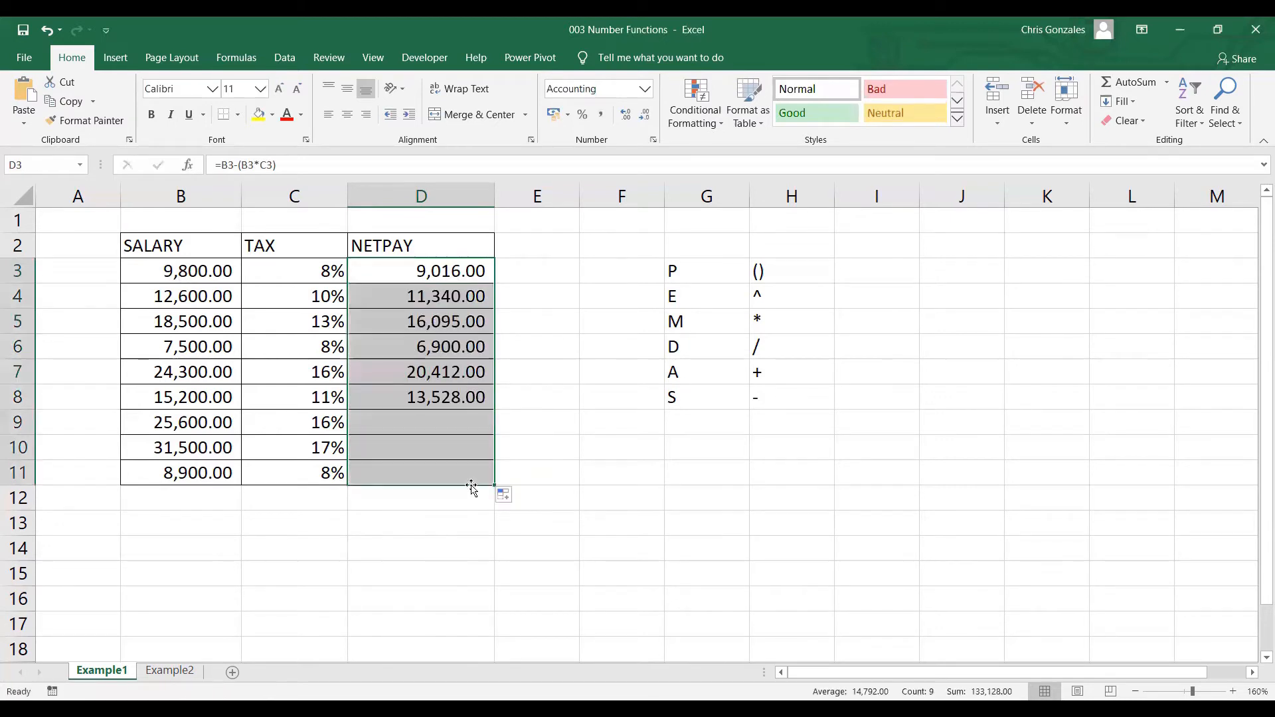
pyautogui.click(427, 518)
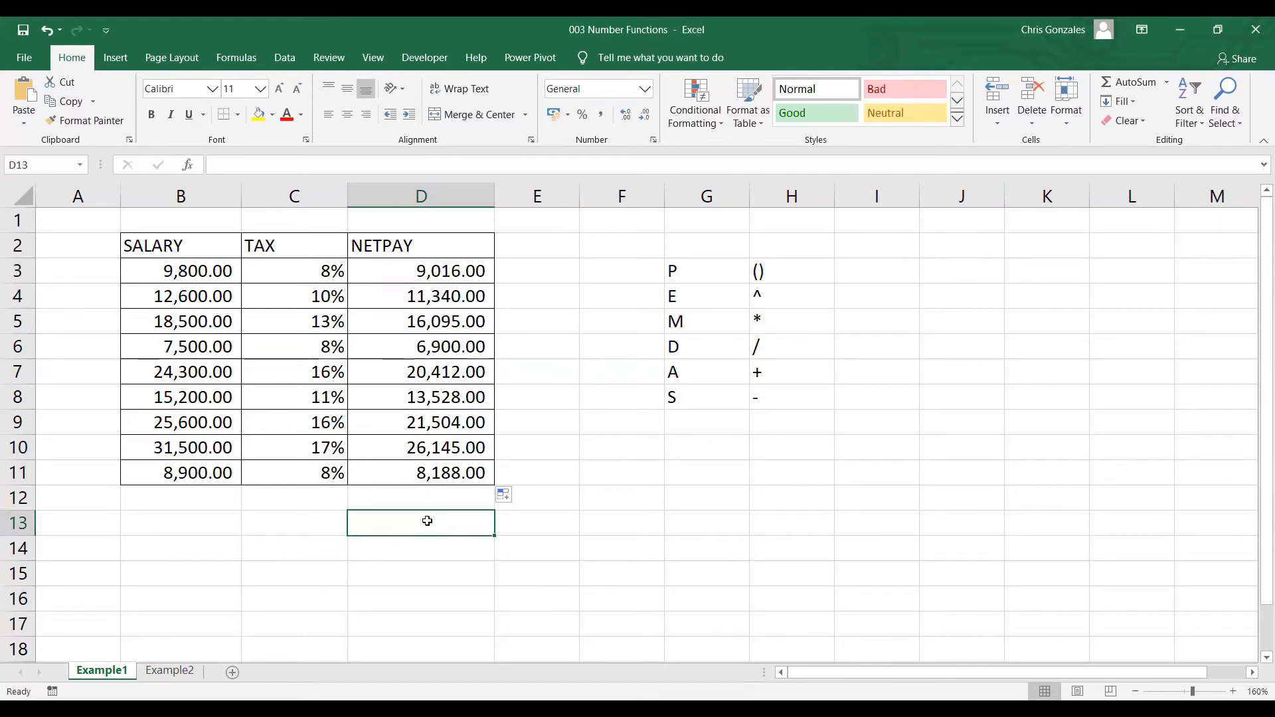
# Inspect the cell references in the net pay formulas in D3, D4, D5 and D11.
pyautogui.click(453, 271)
pyautogui.doubleClick(454, 271)
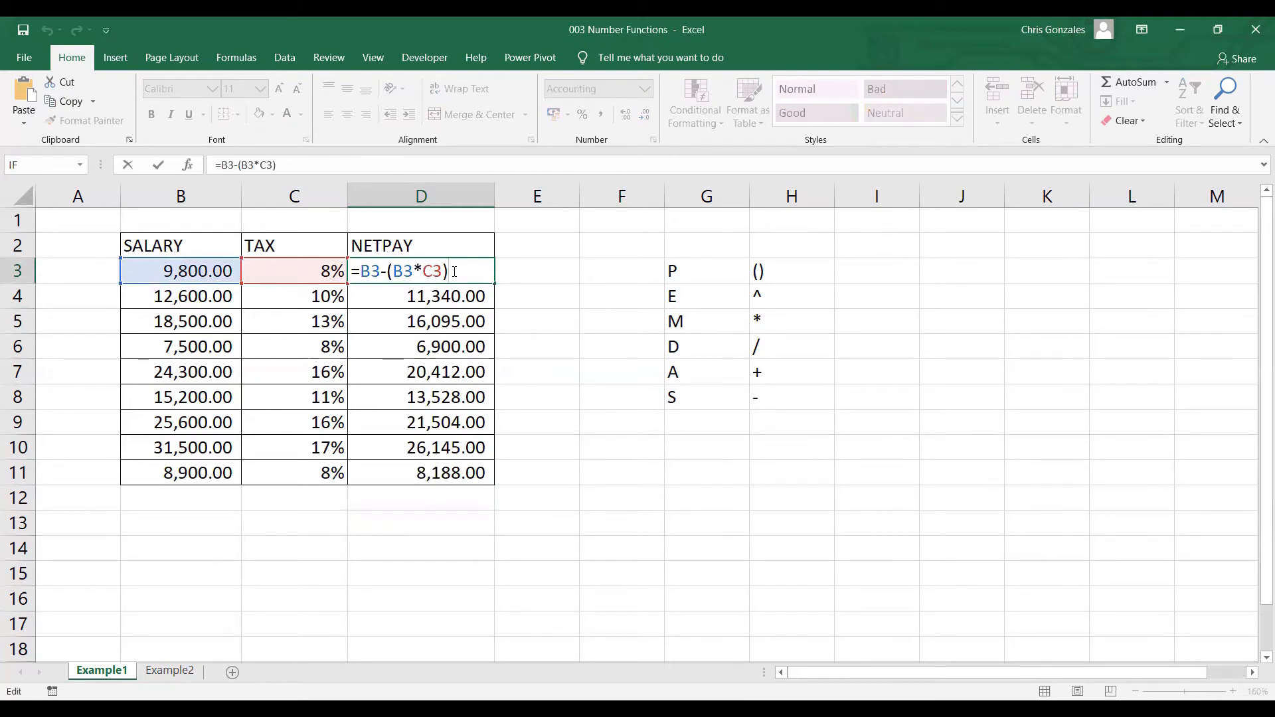
pyautogui.press('Return')
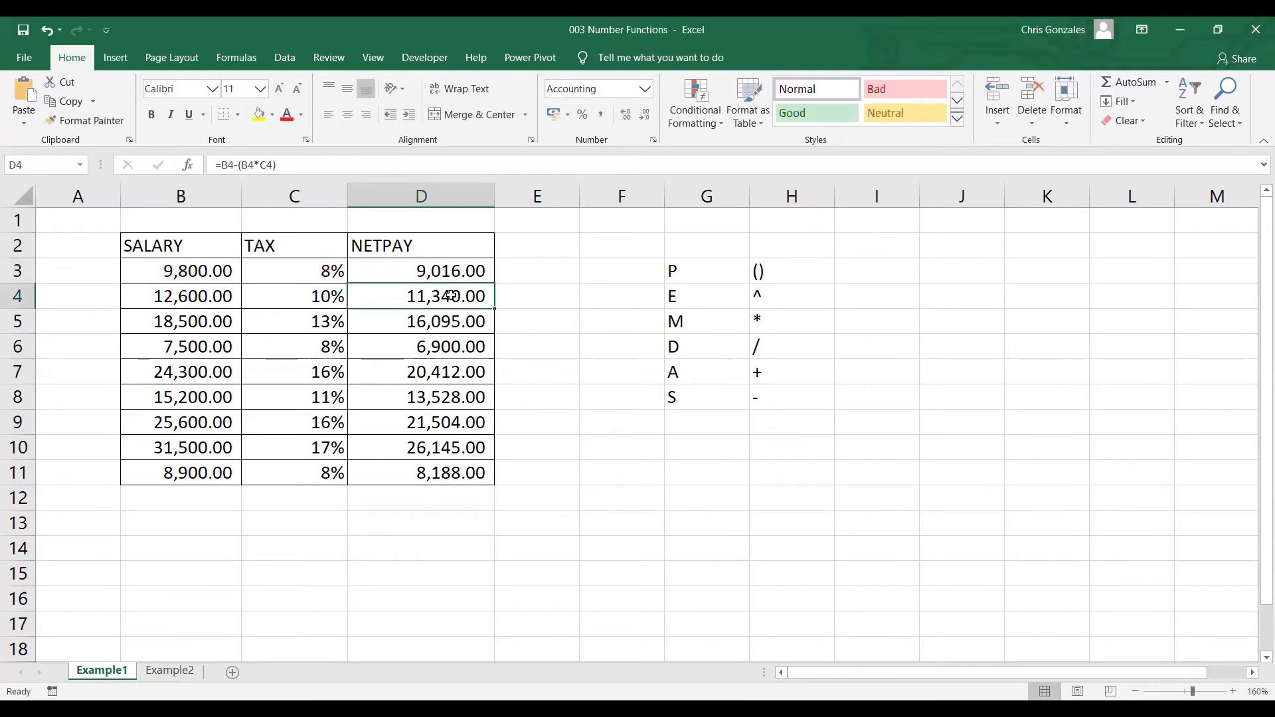
pyautogui.doubleClick(451, 295)
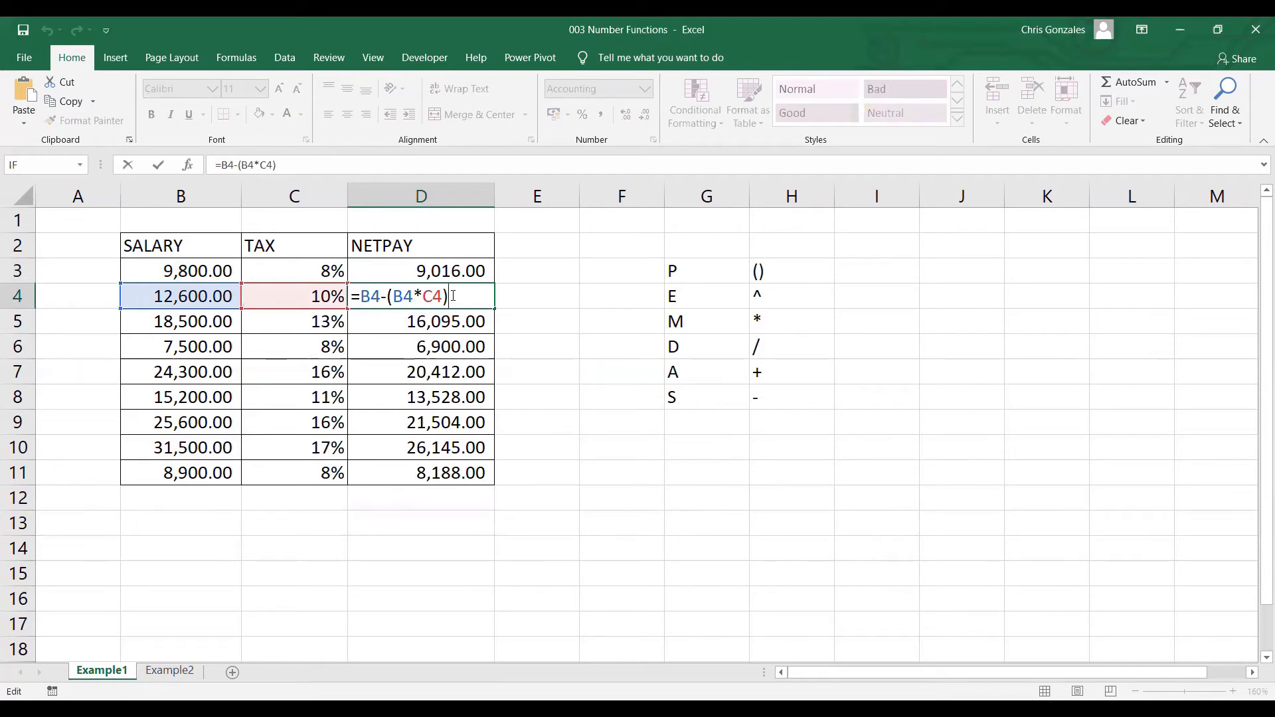
pyautogui.press('Return')
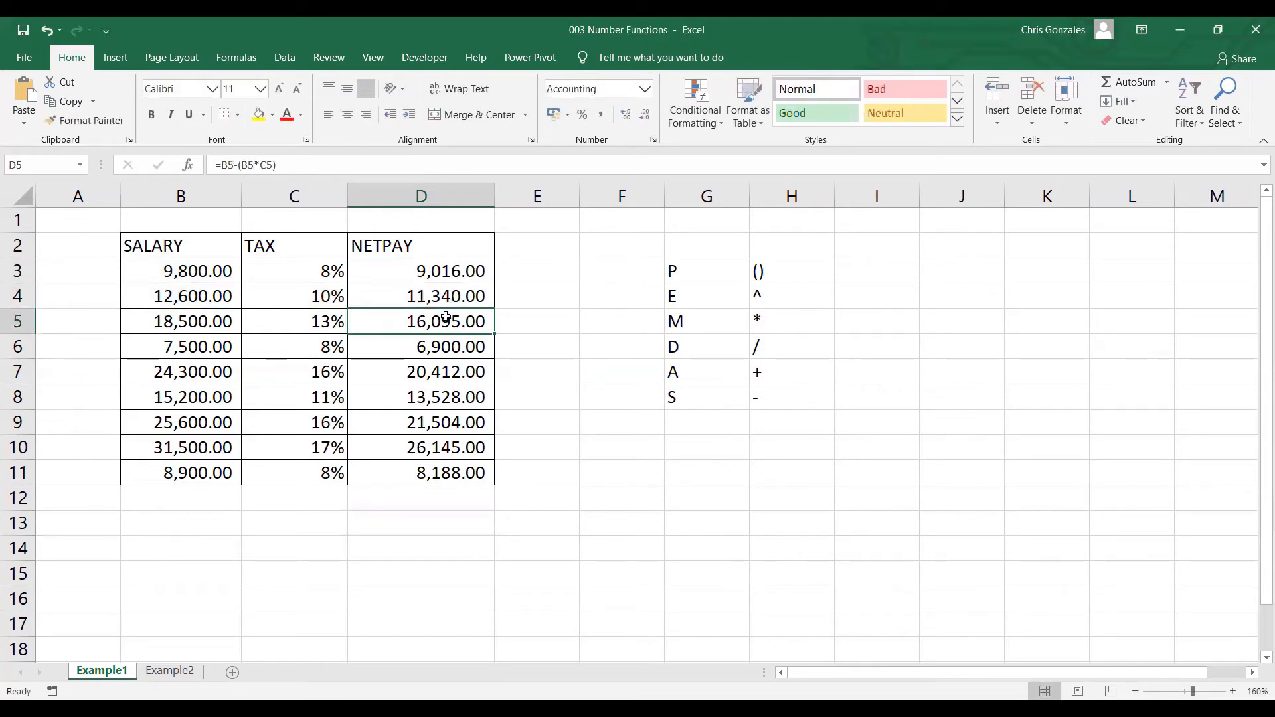
pyautogui.doubleClick(445, 317)
pyautogui.press('Return')
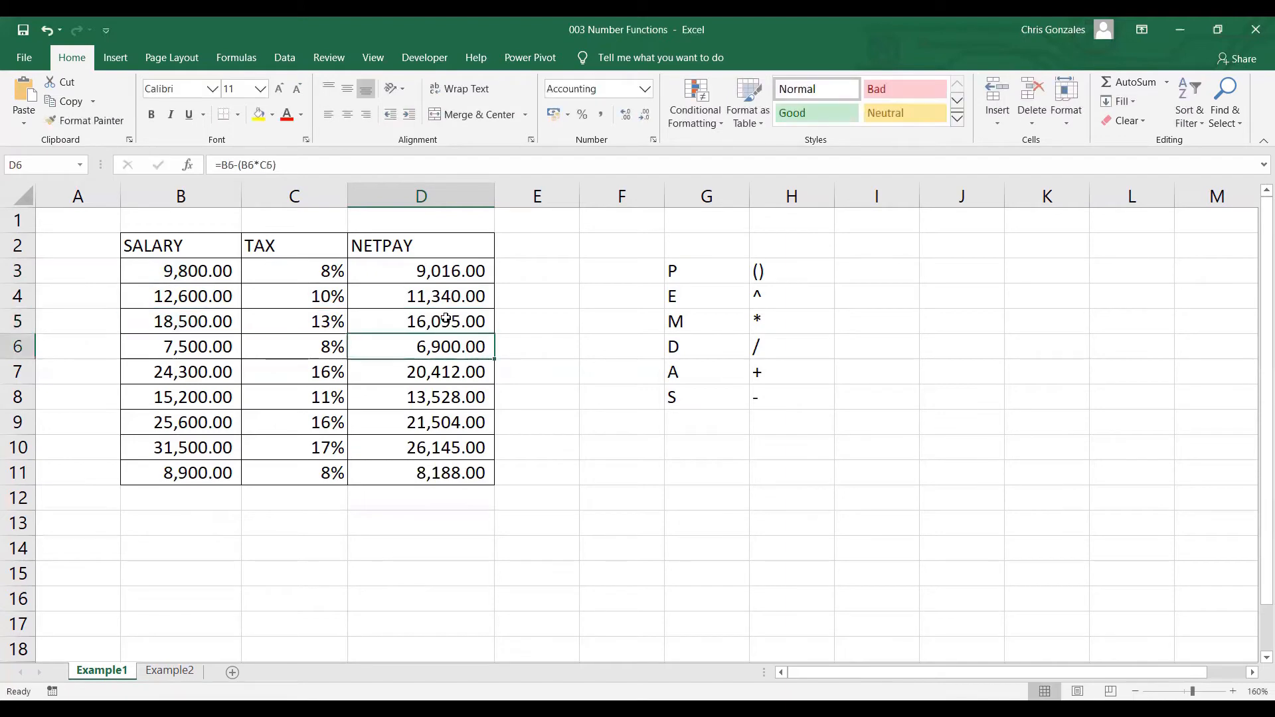
pyautogui.doubleClick(451, 467)
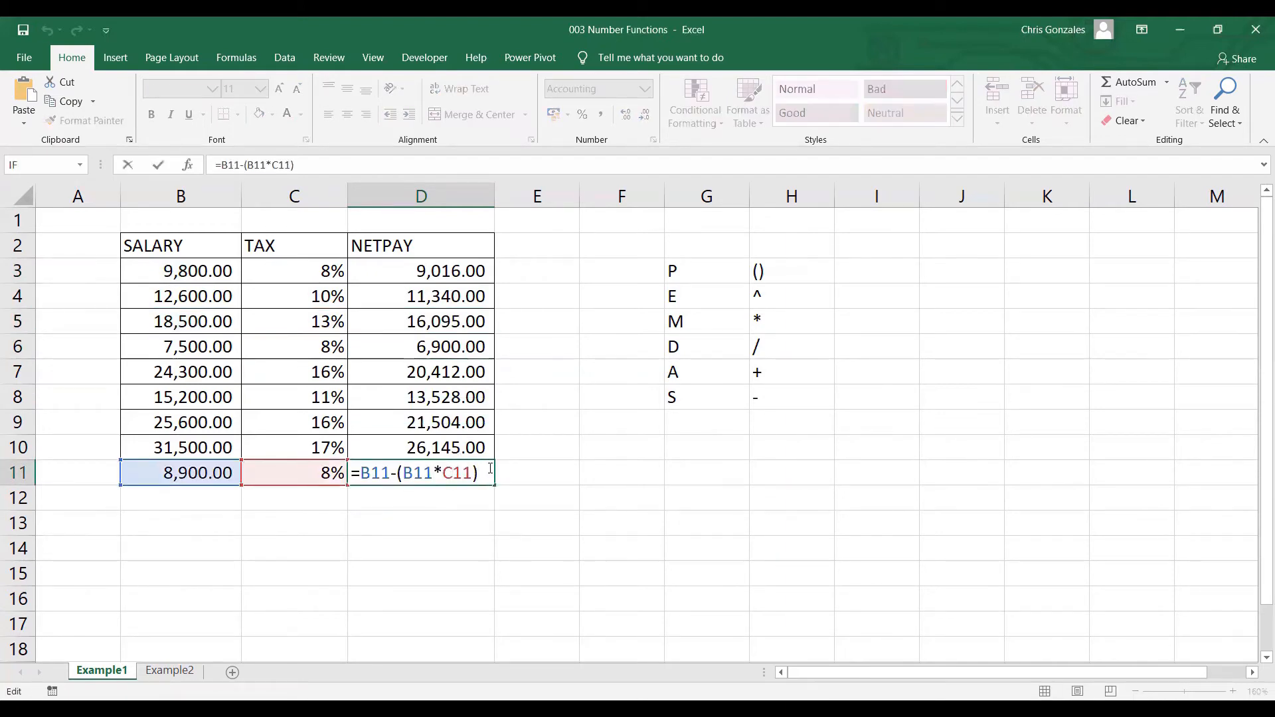
pyautogui.press('Return')
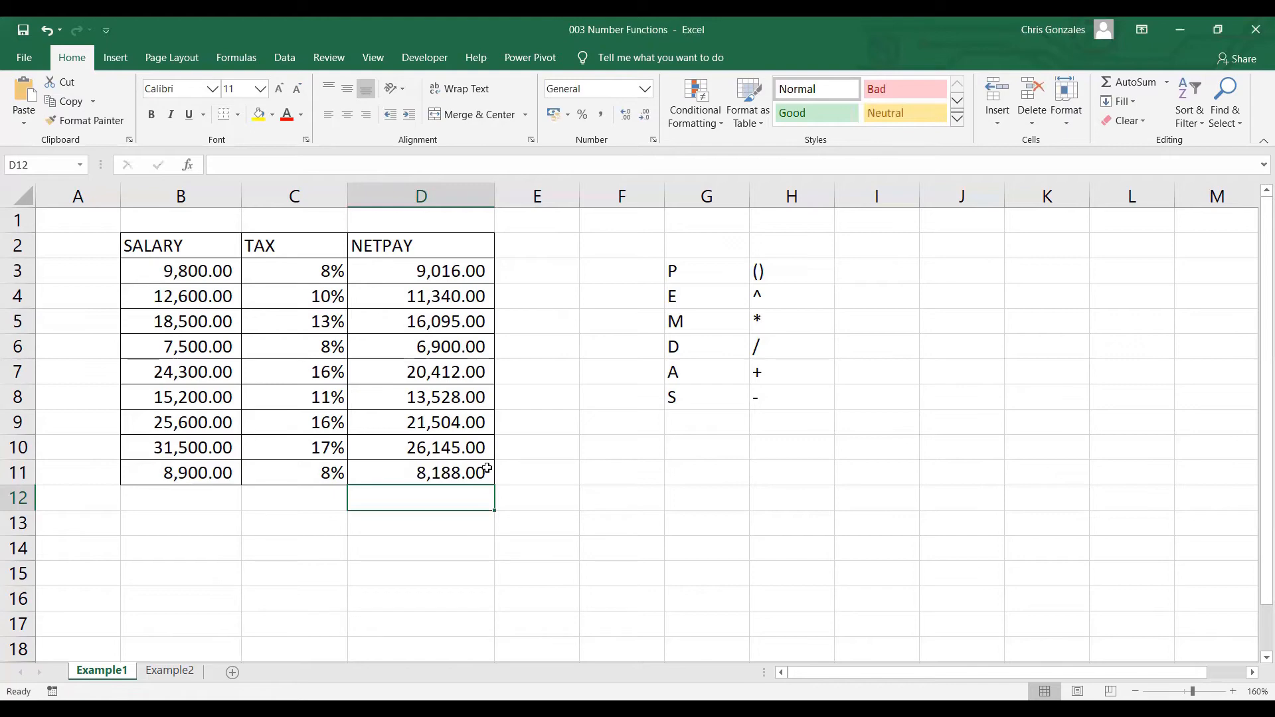
# Clear the net pay formulas in D4:D11 and autofill them again from D3 down to the table's last row.
pyautogui.moveTo(443, 307); pyautogui.dragTo(431, 472)
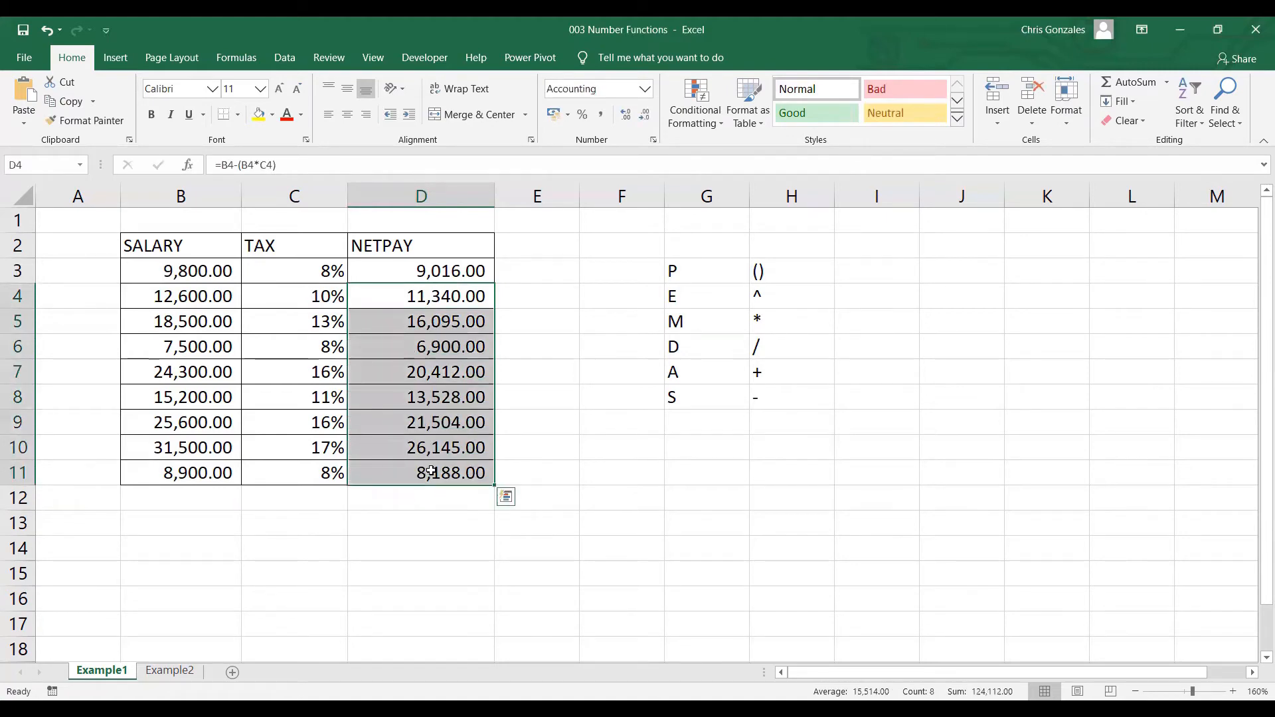
pyautogui.press('Delete')
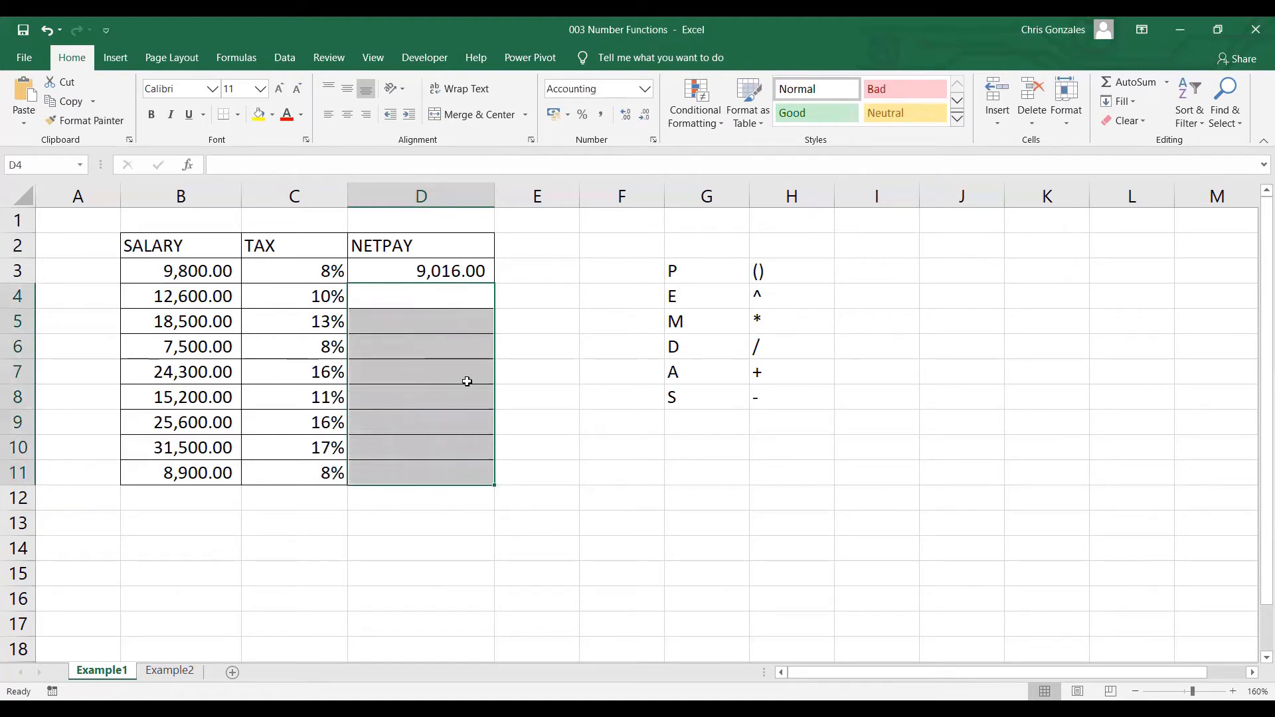
pyautogui.click(469, 277)
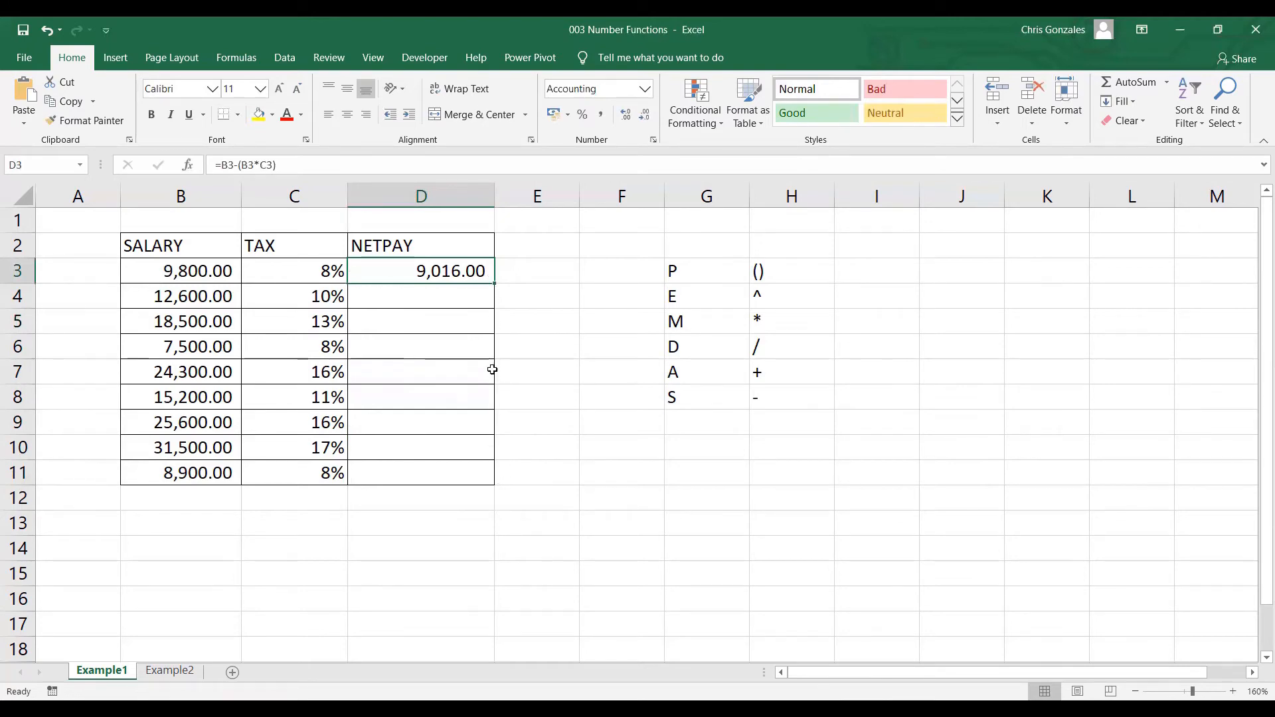
pyautogui.doubleClick(495, 283)
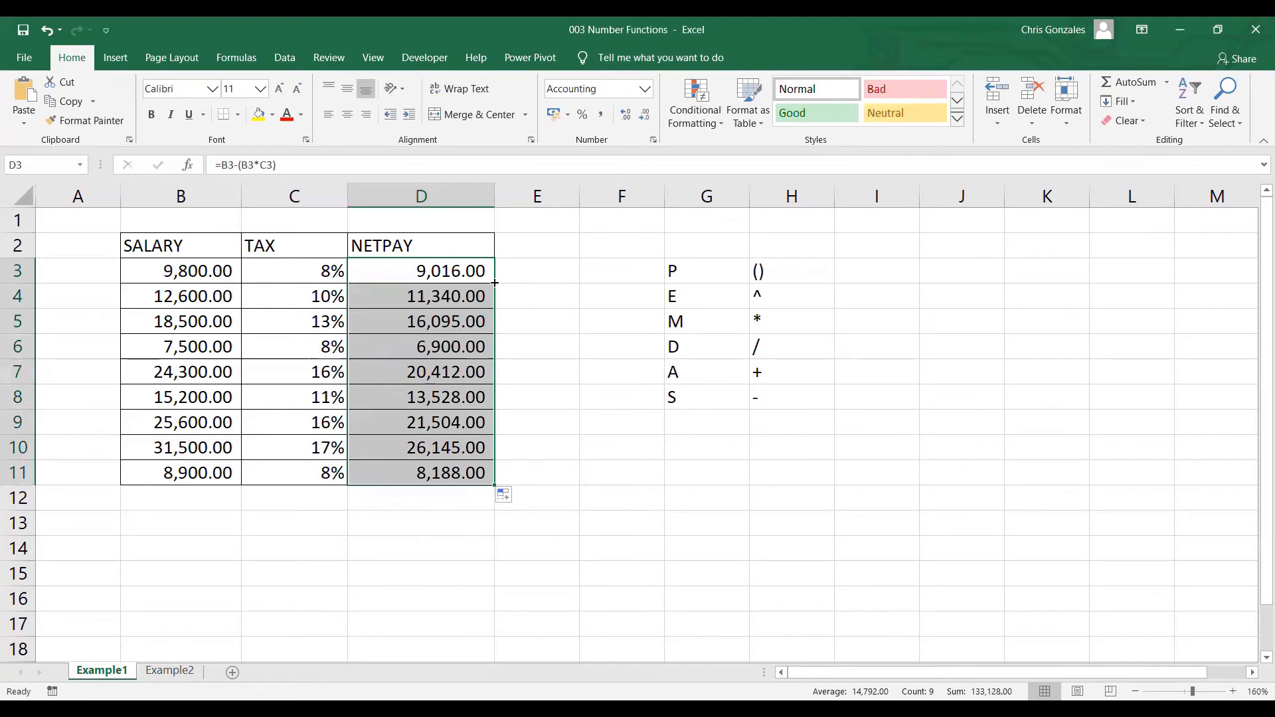
pyautogui.click(198, 251)
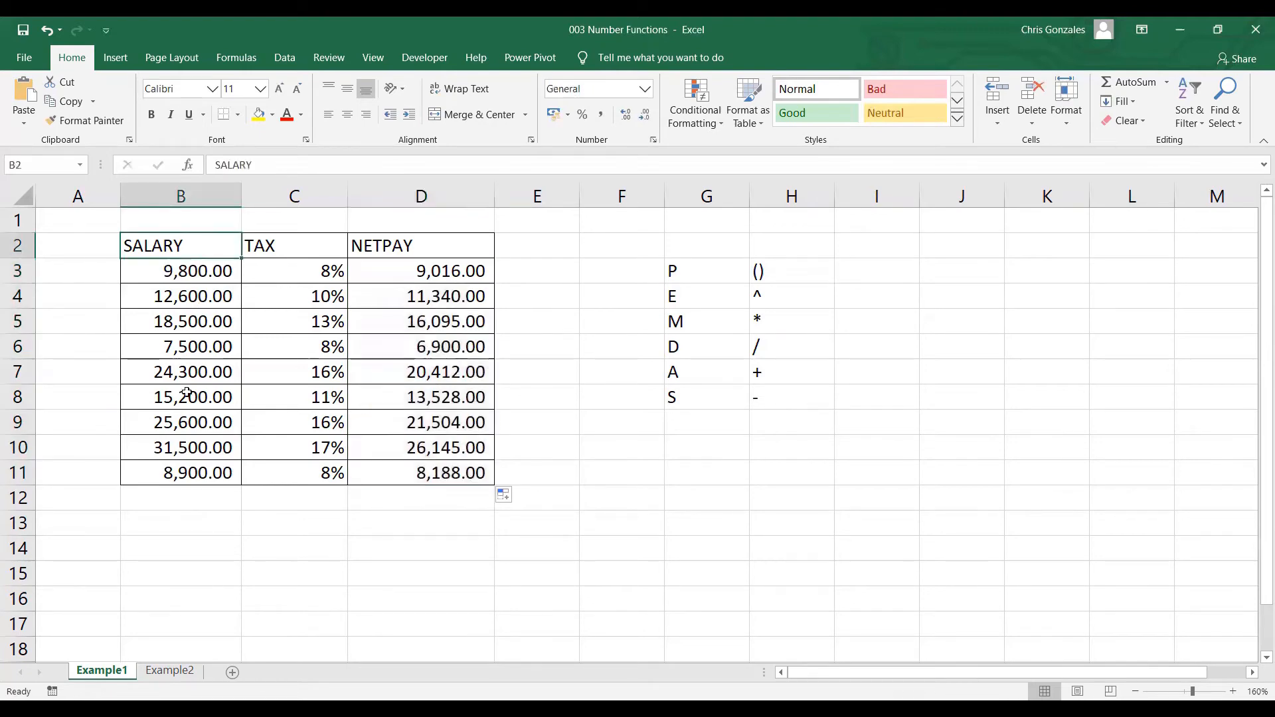
# Switch to the Example2 sheet and enter 2% in F2 as the insurance rate.
pyautogui.click(169, 672)
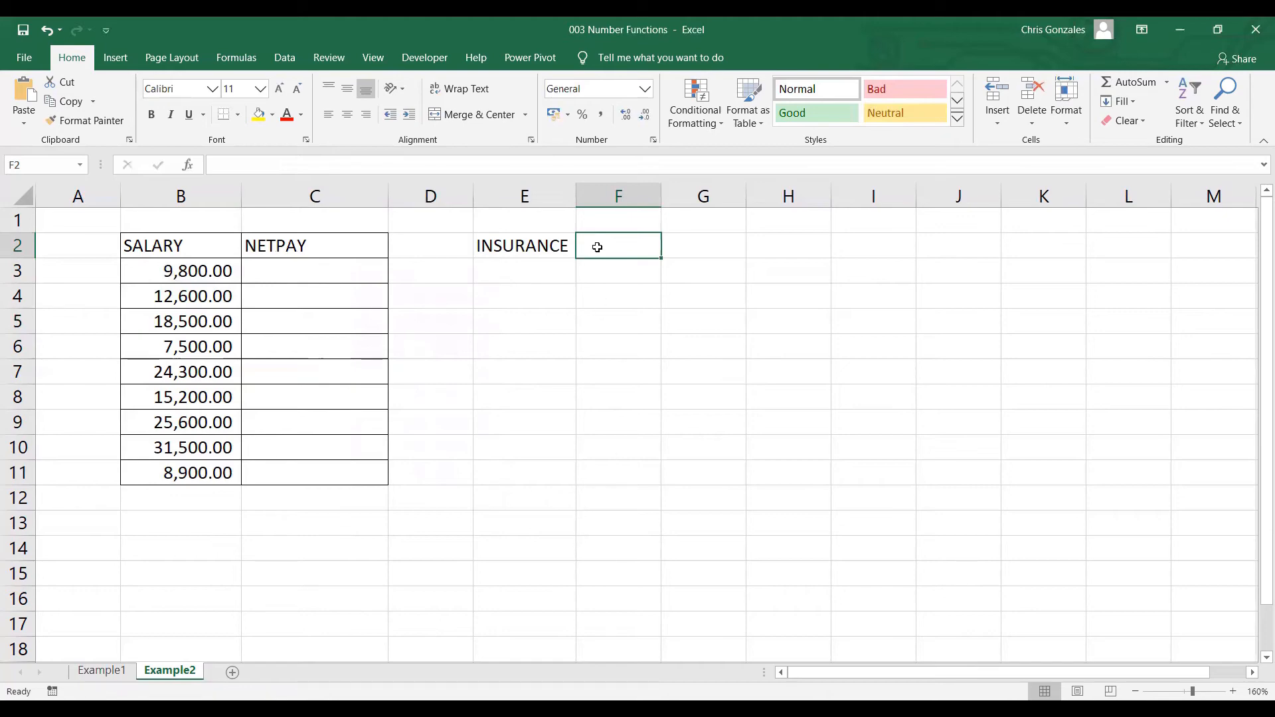
pyautogui.write('2')
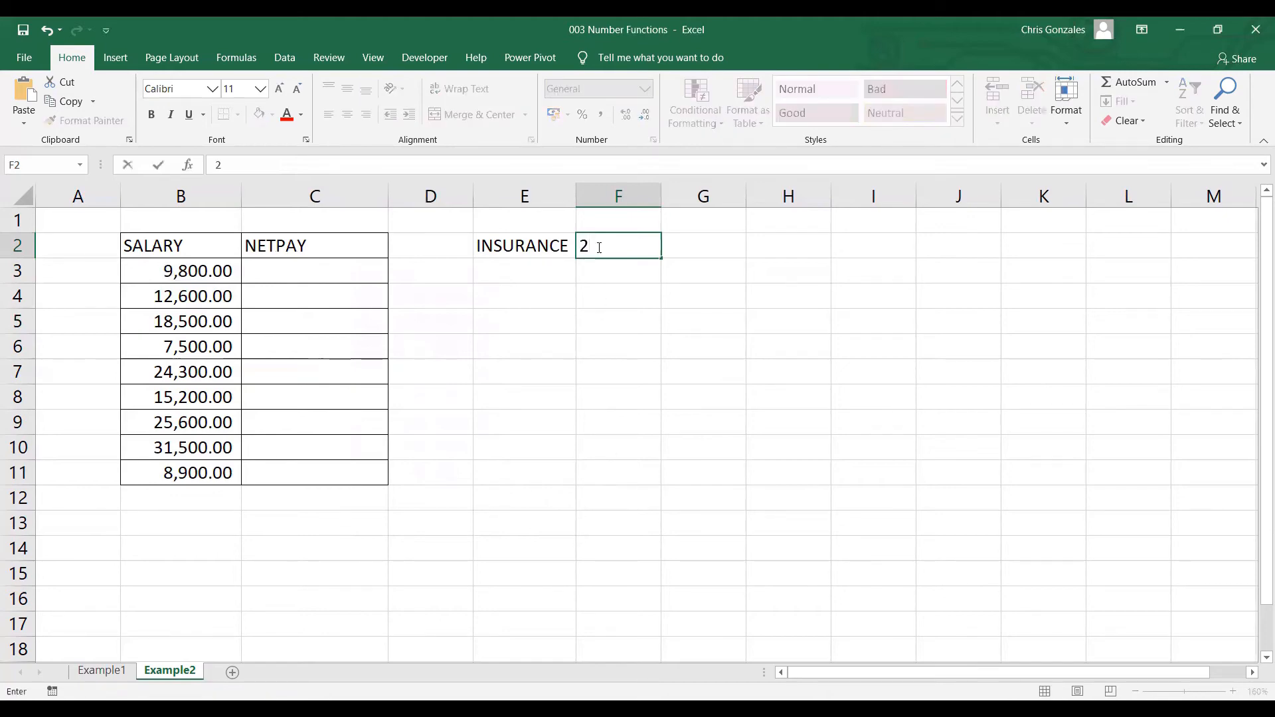
pyautogui.write('%')
pyautogui.press('Return')
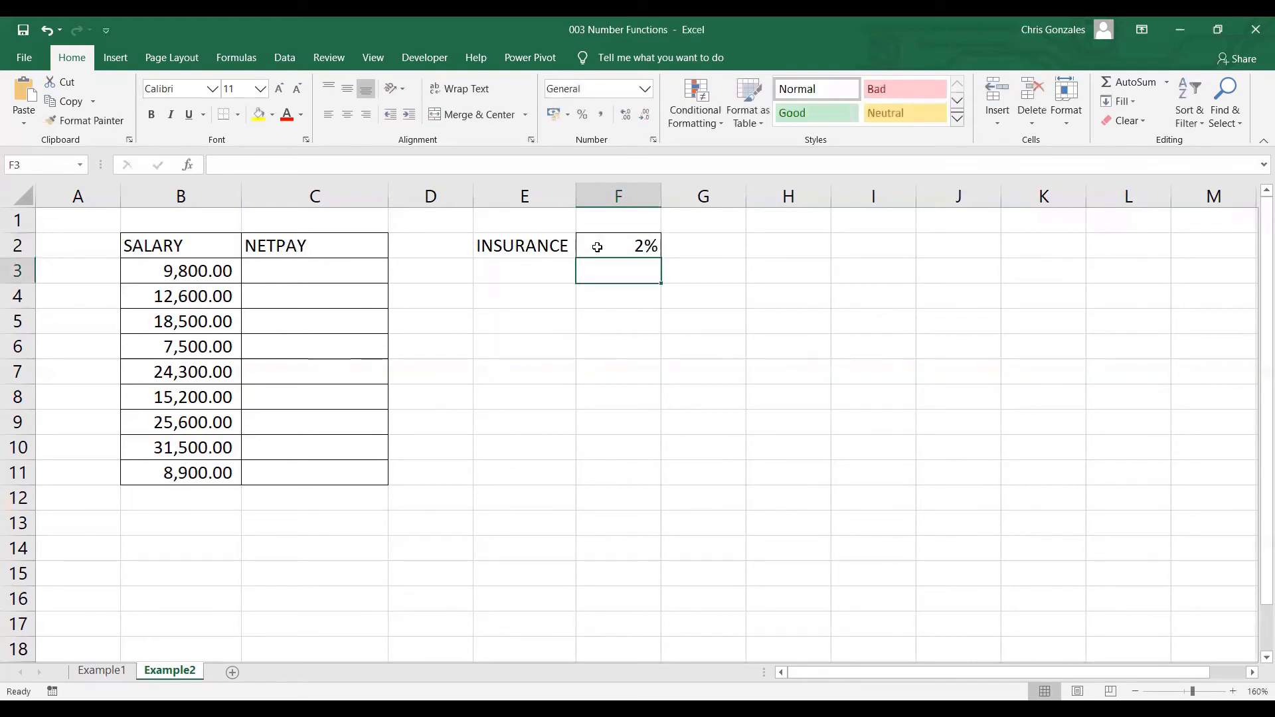
# Enter the net pay formula =B3-(B3*$F$2) in C3 with an absolute insurance rate reference, and autofill it down through C11.
pyautogui.click(285, 265)
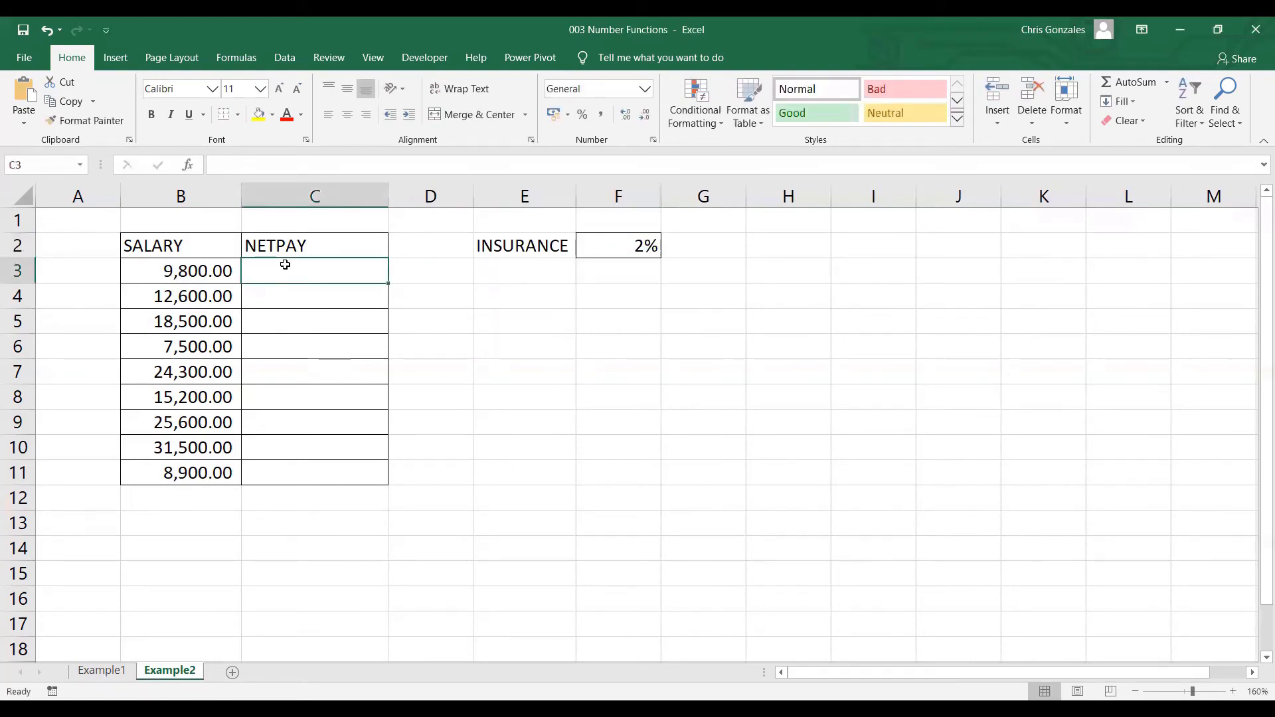
pyautogui.click(646, 243)
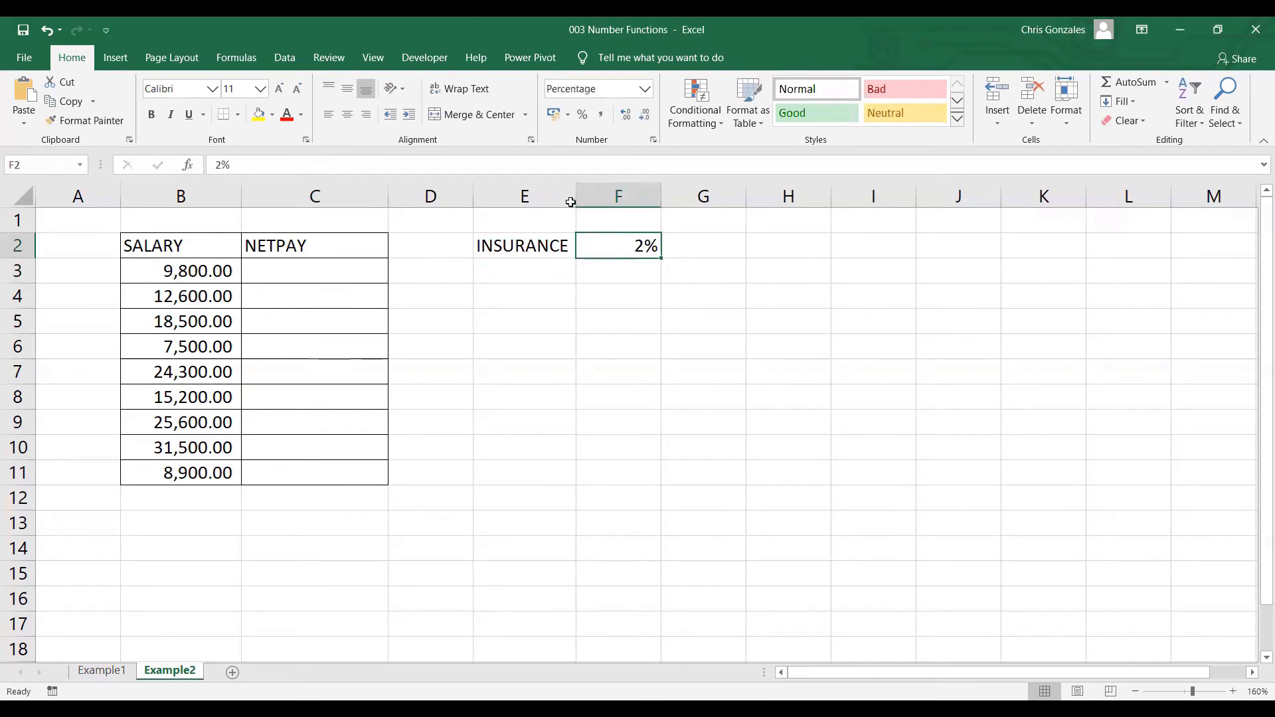
pyautogui.click(286, 272)
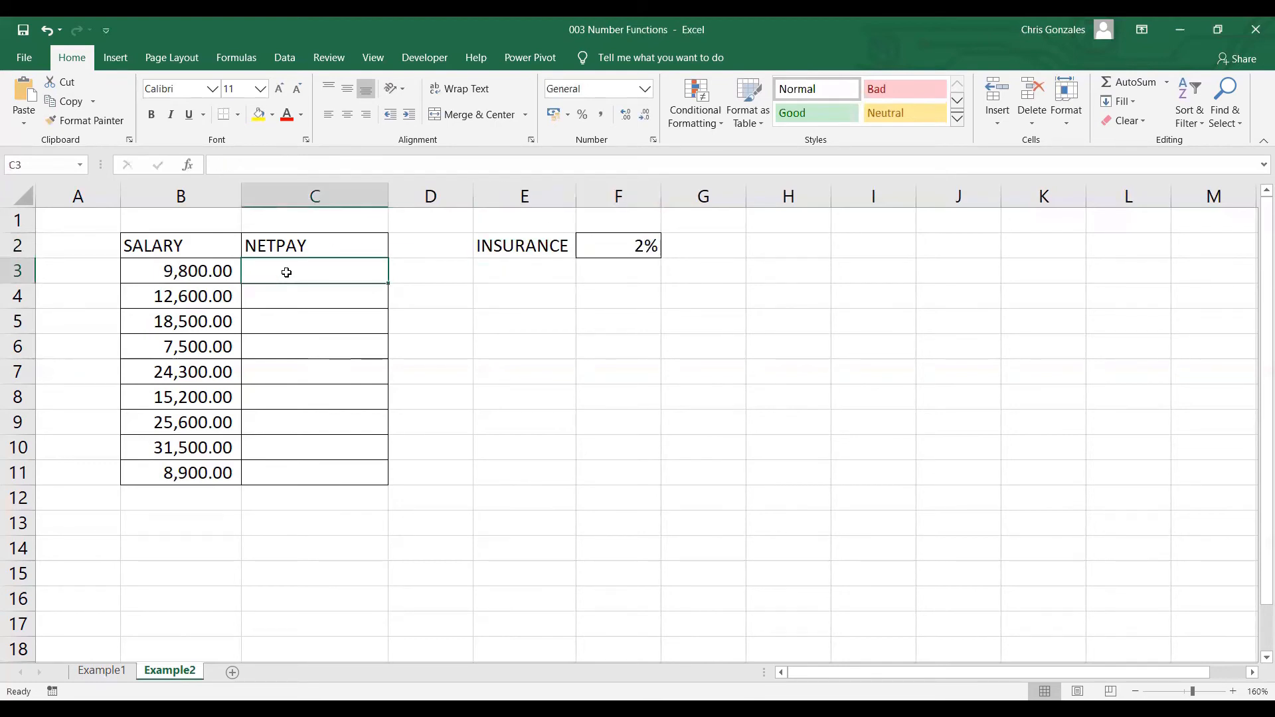
pyautogui.write('=')
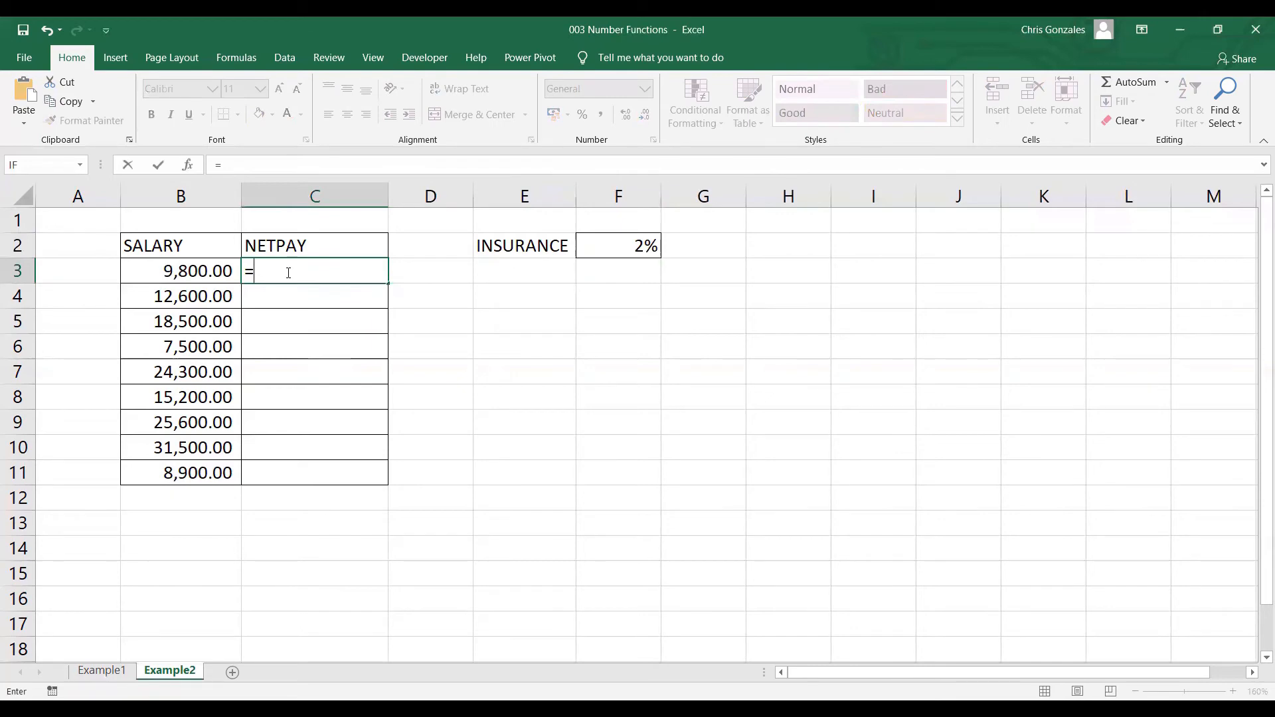
pyautogui.click(194, 273)
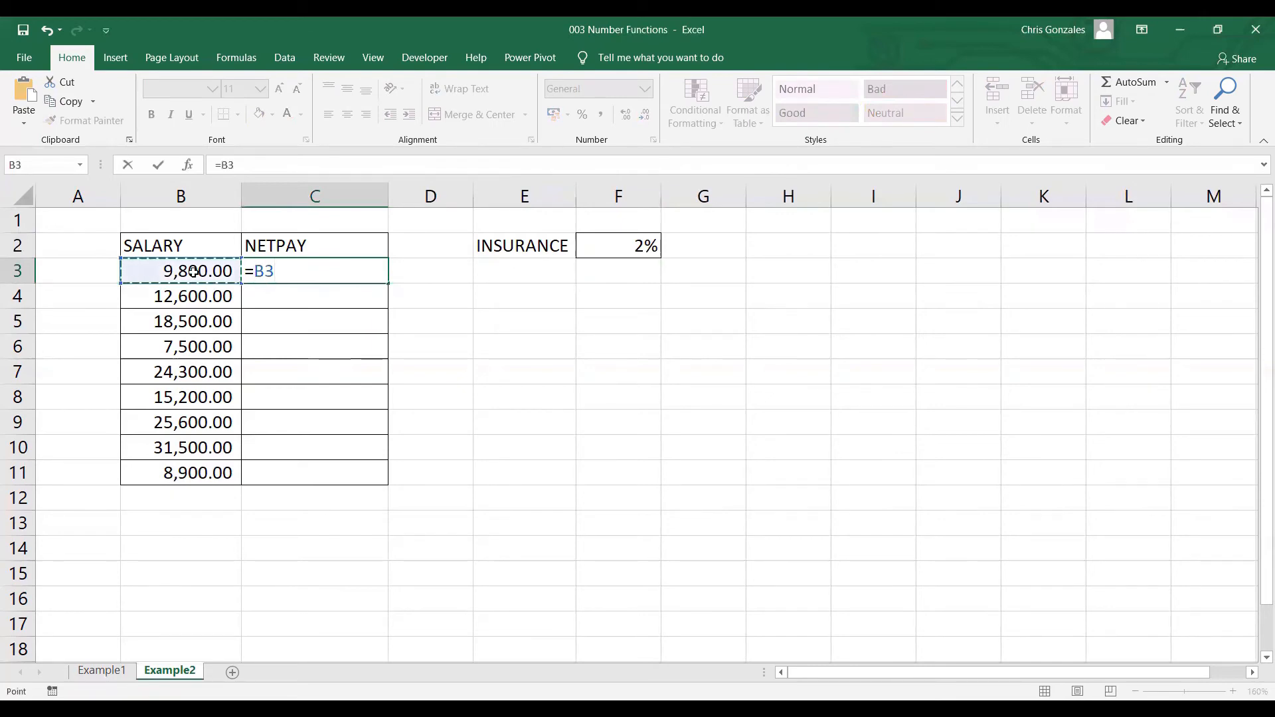
pyautogui.write('-')
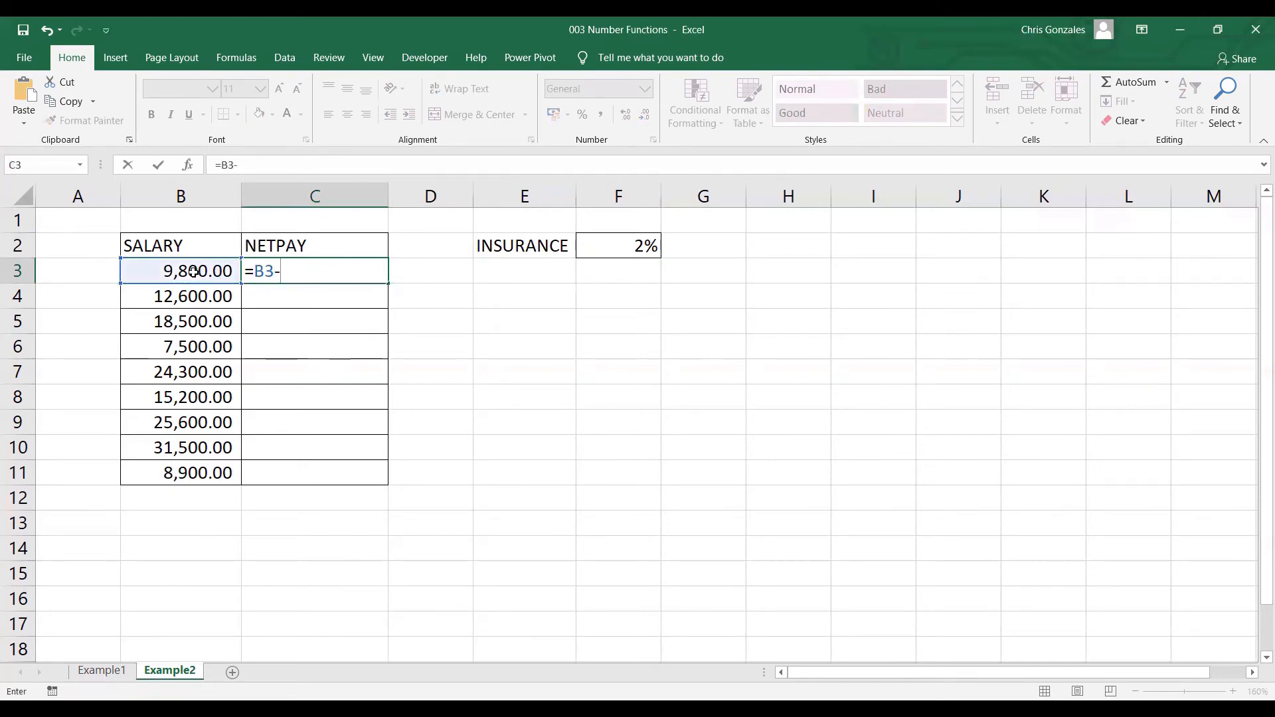
pyautogui.write('(')
pyautogui.click(194, 271)
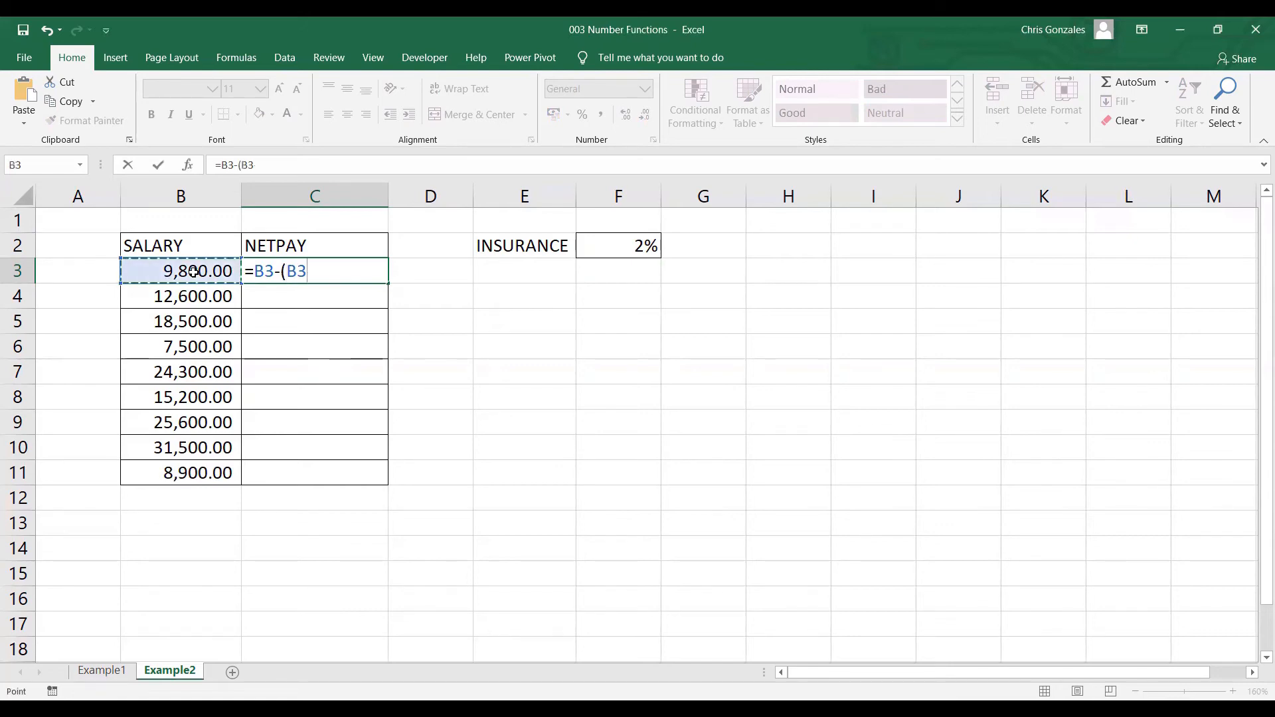
pyautogui.write('*')
pyautogui.click(614, 244)
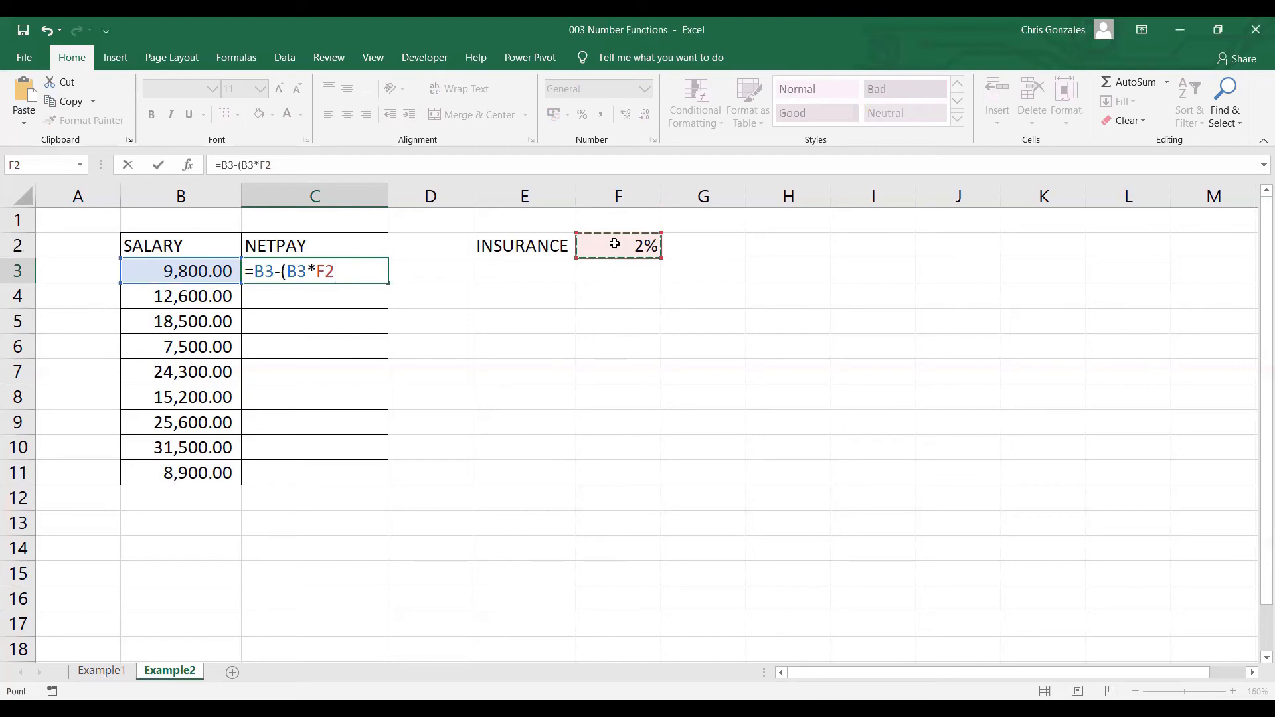
pyautogui.press('F4')
pyautogui.write(')')
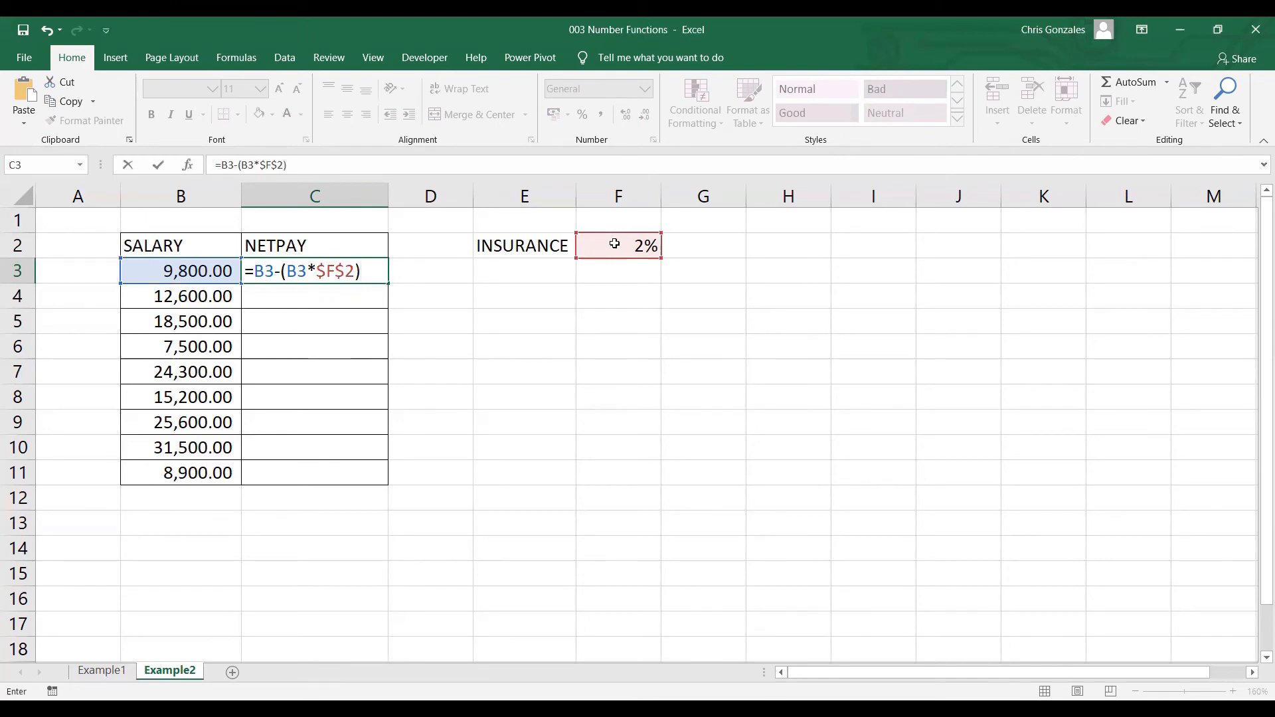
pyautogui.press('Return')
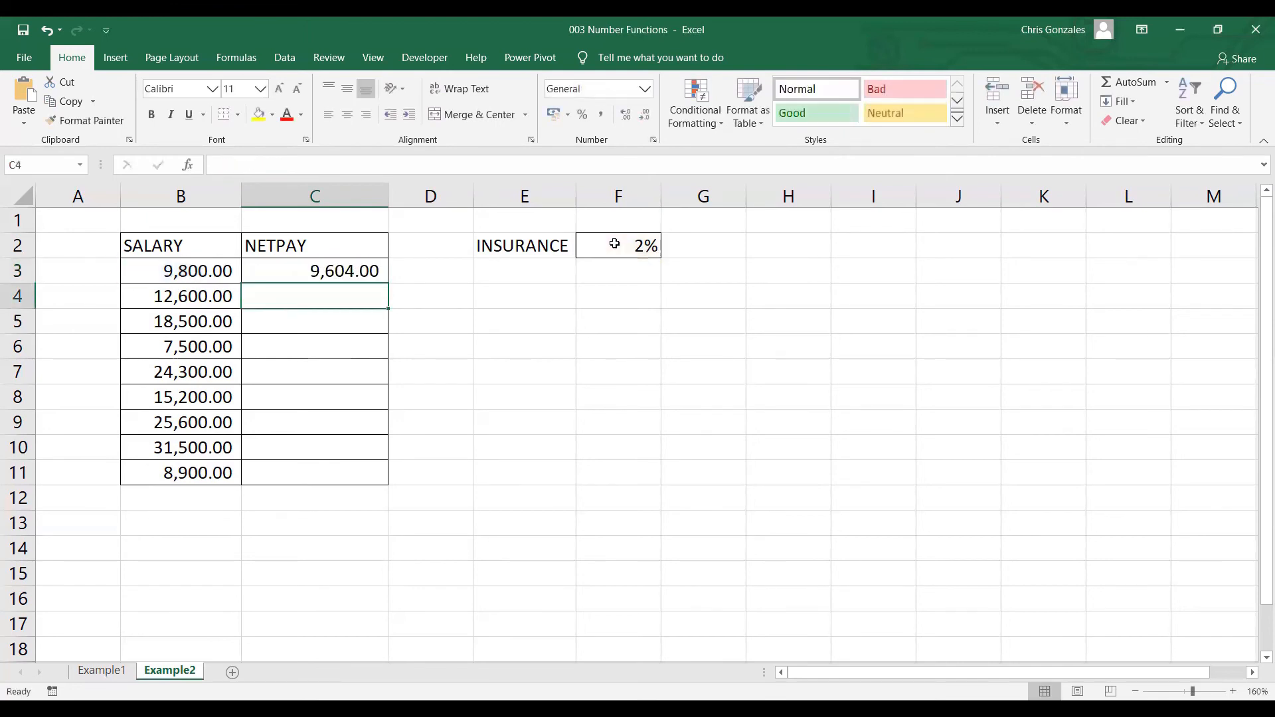
pyautogui.click(343, 270)
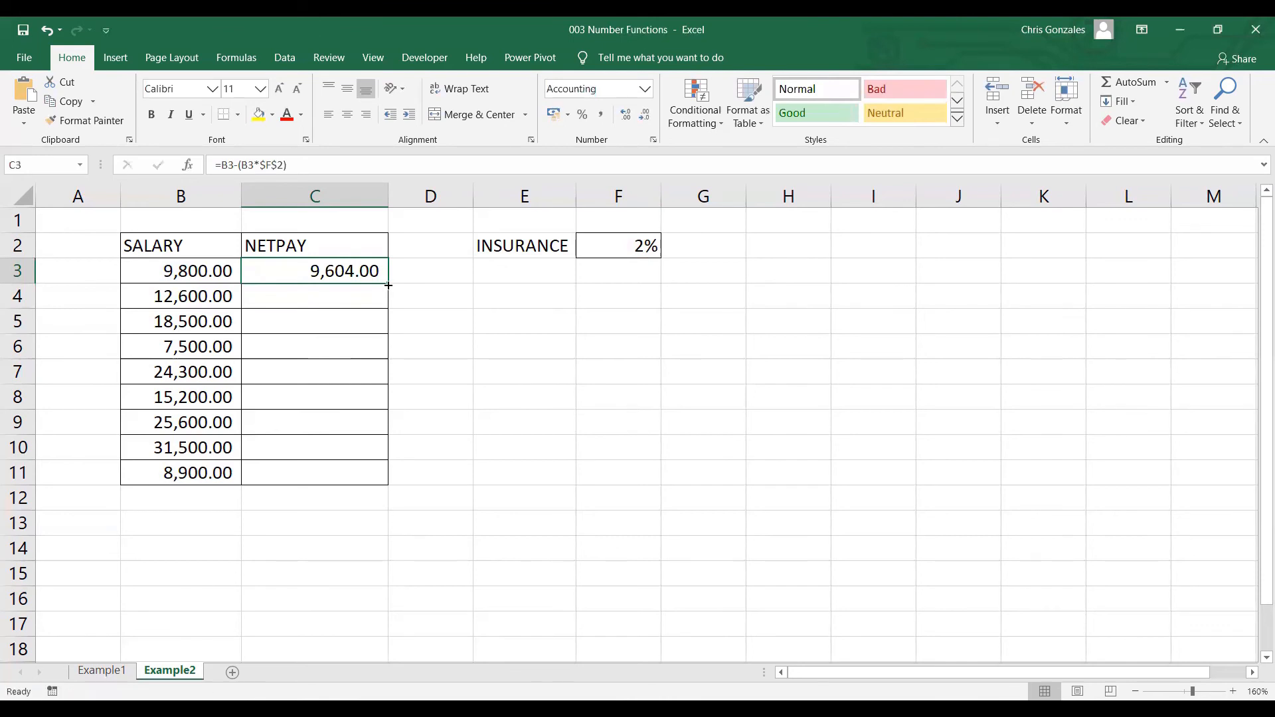
pyautogui.doubleClick(388, 284)
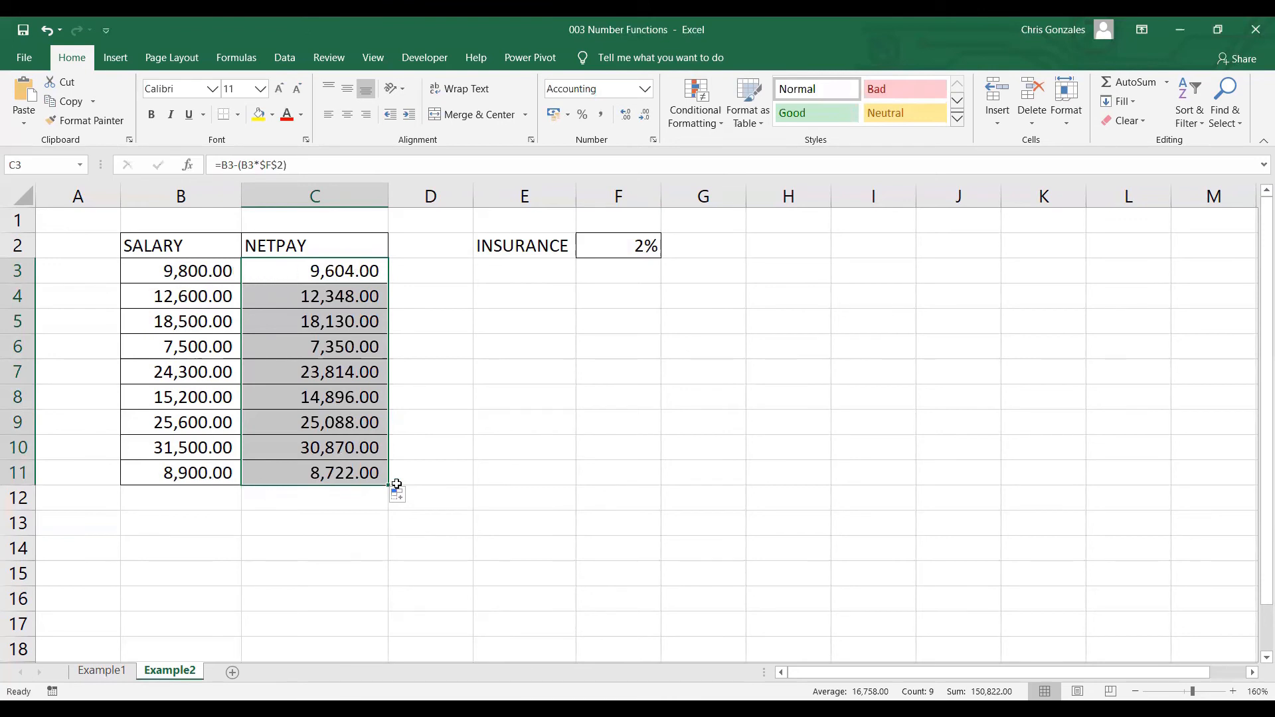
# Inspect the relative salary references and the absolute insurance rate reference in the net pay formulas in C3, C4 and C5.
pyautogui.doubleClick(348, 270)
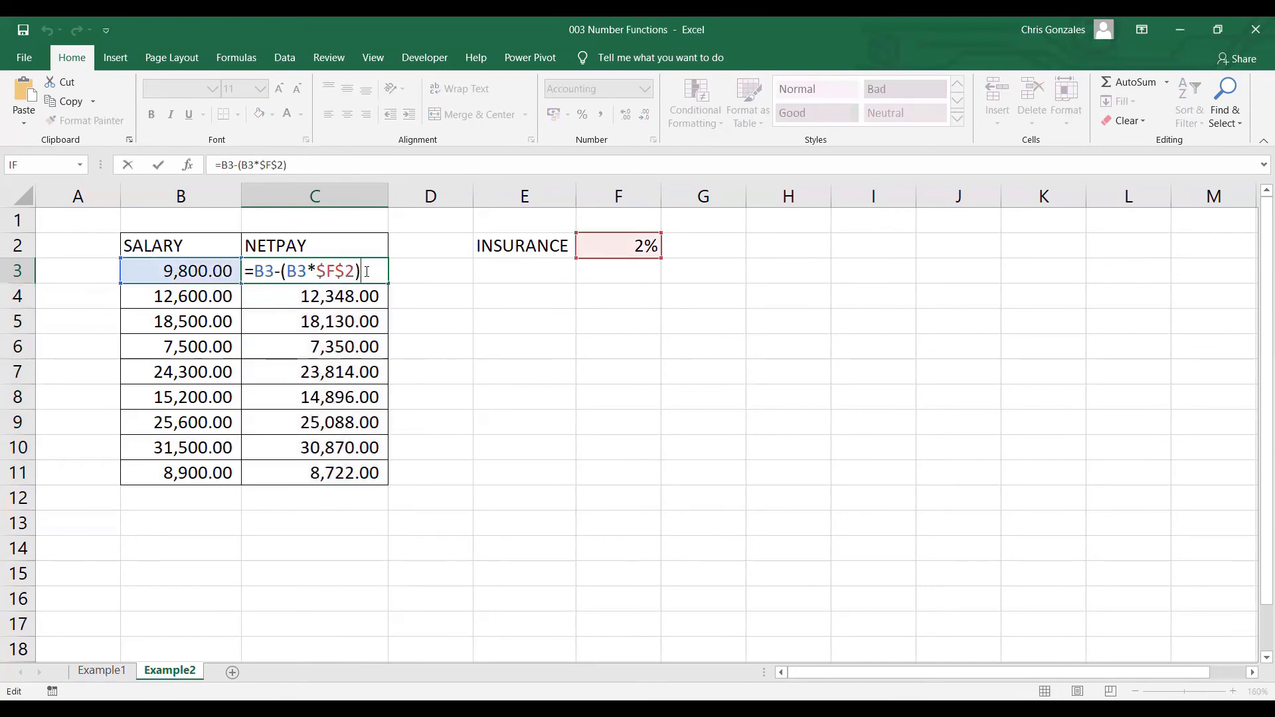
pyautogui.press('Return')
pyautogui.doubleClick(371, 290)
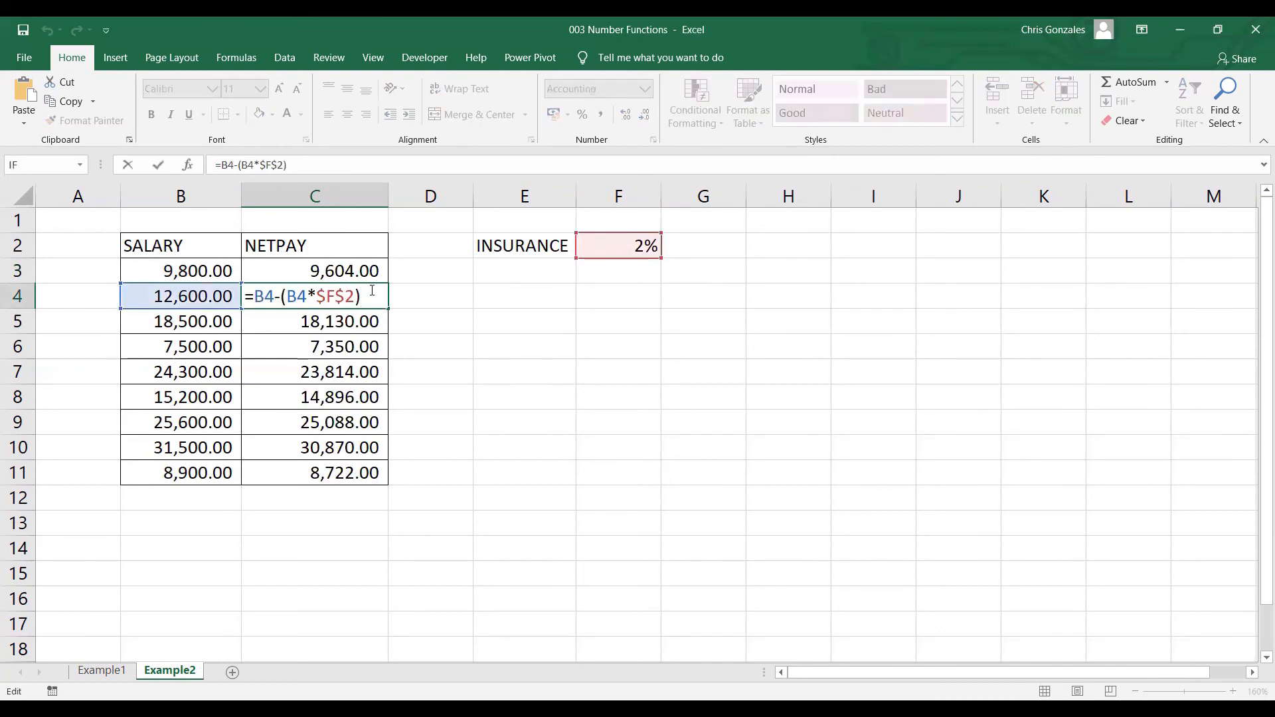
pyautogui.press('Return')
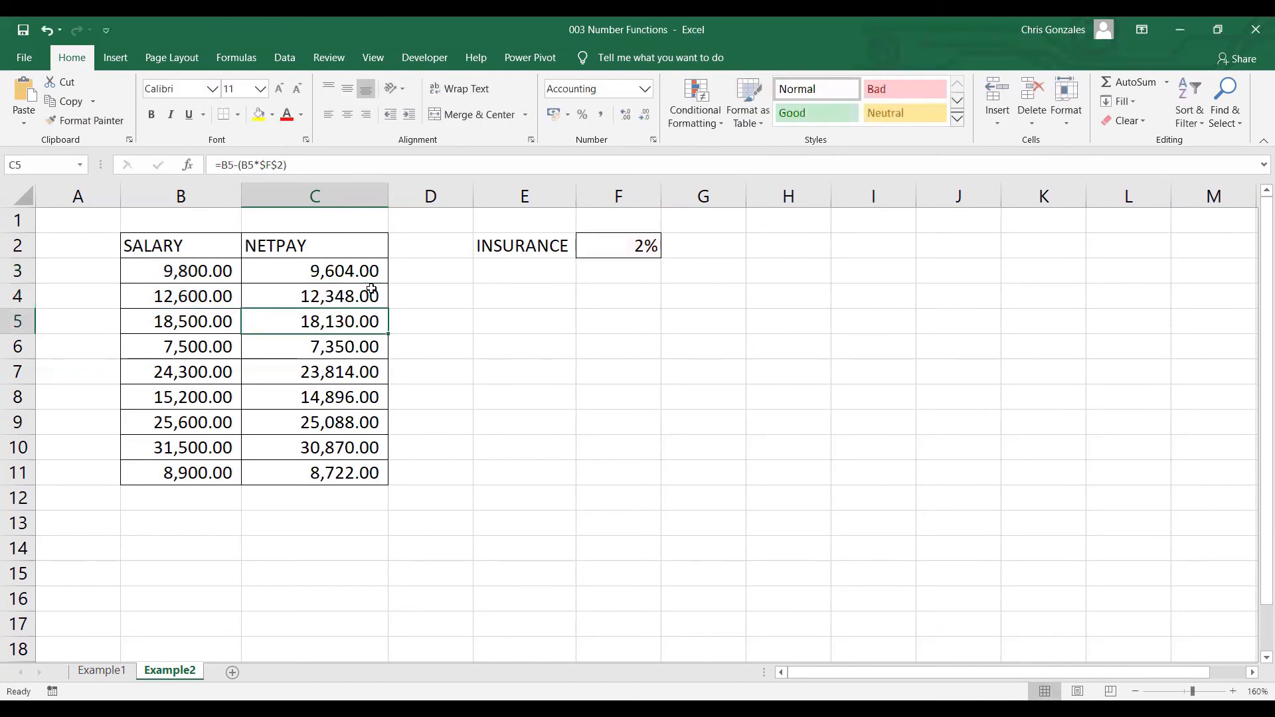
pyautogui.doubleClick(371, 324)
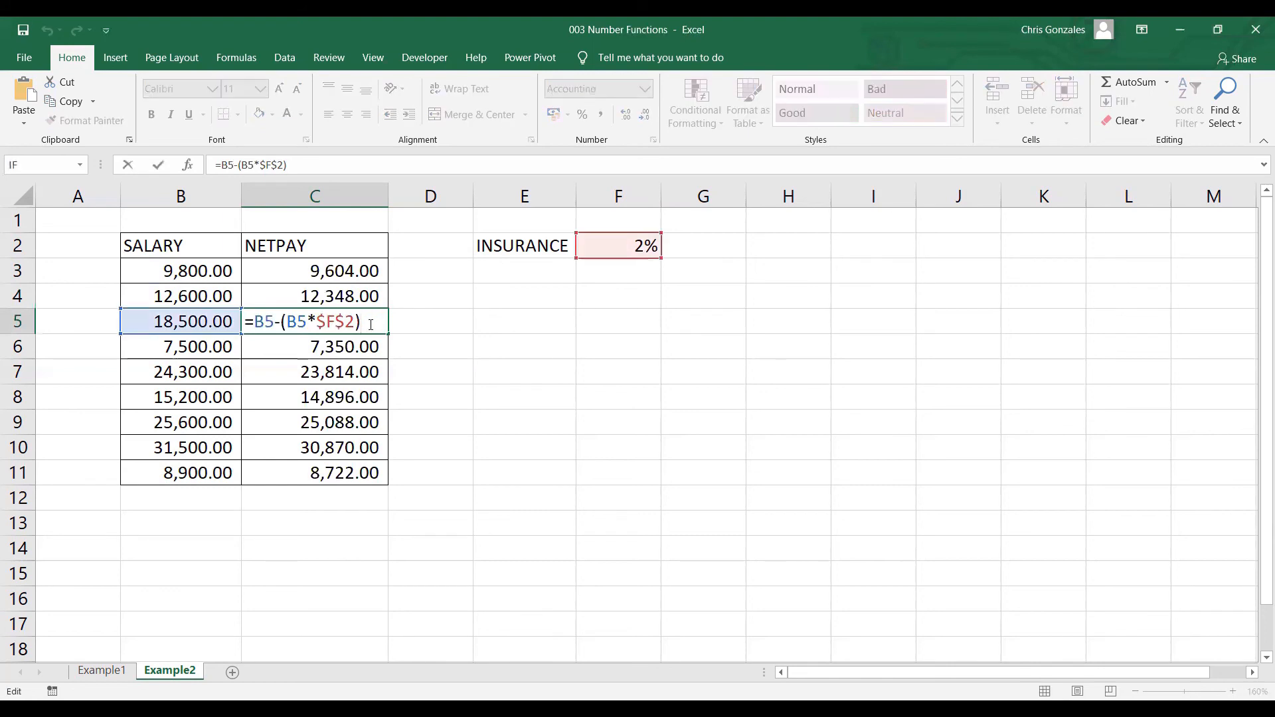
pyautogui.press('Return')
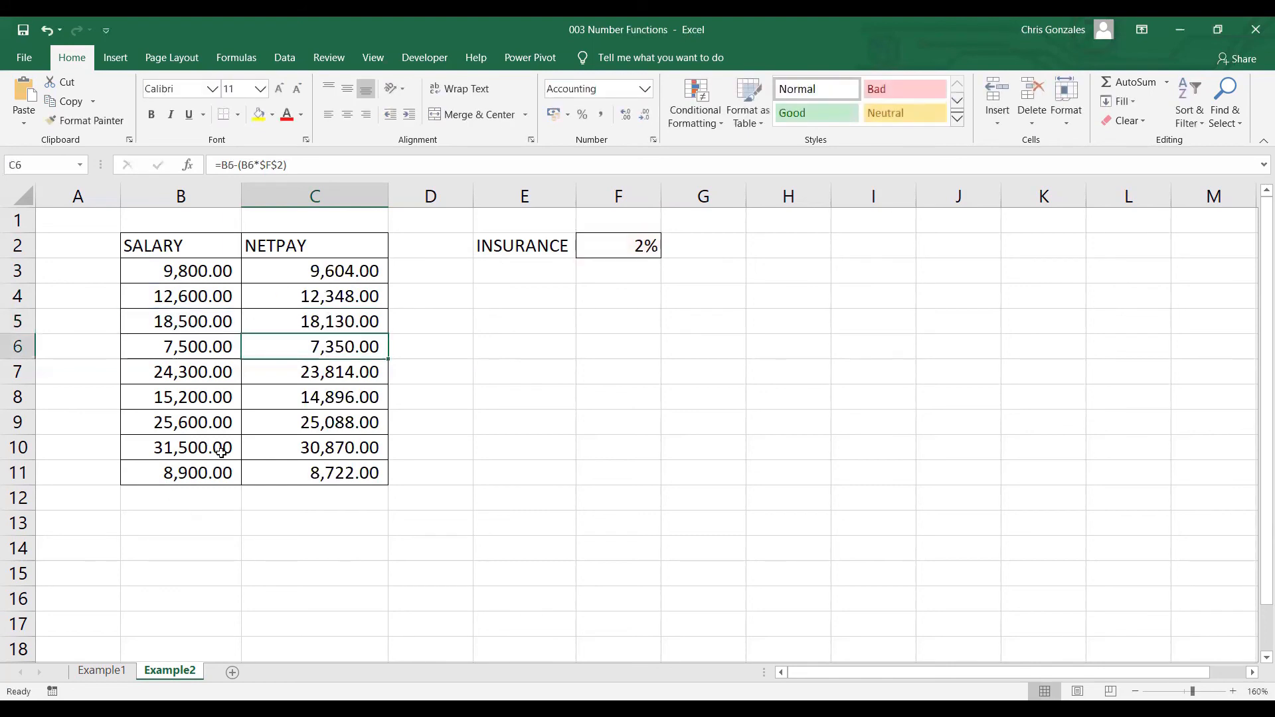
pyautogui.click(297, 268)
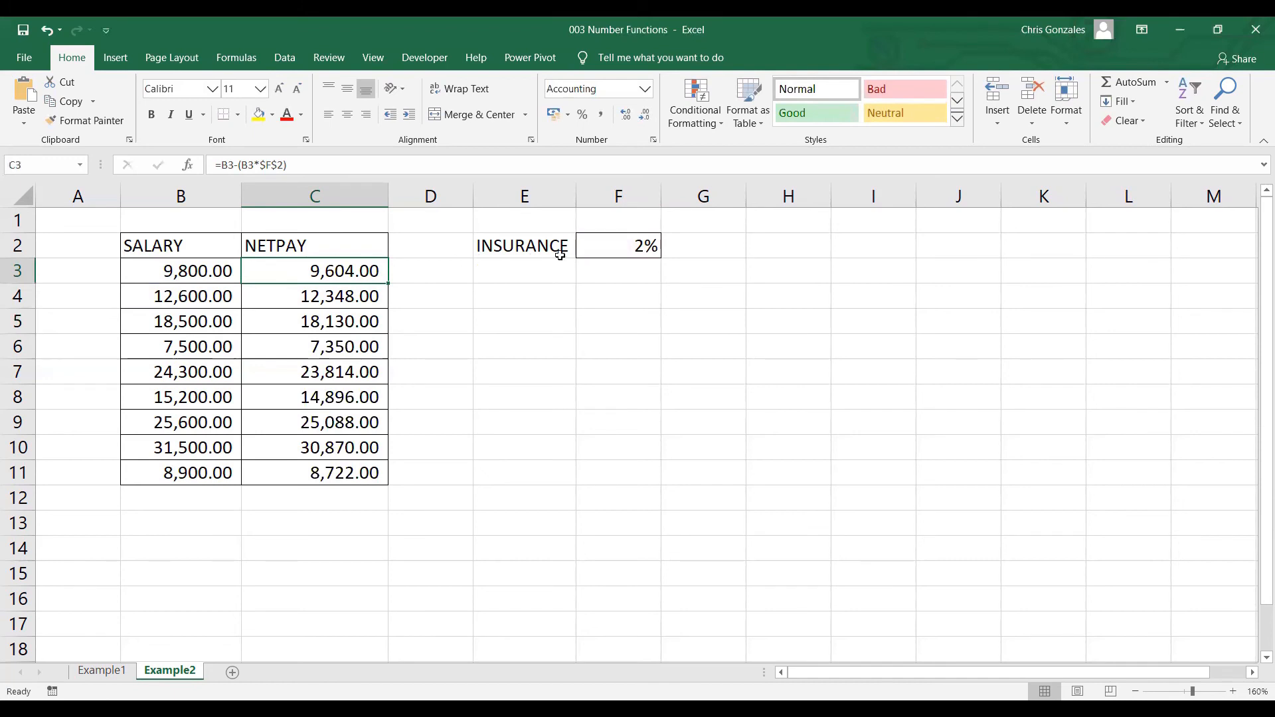
# Change the insurance rate in F2 to 3% and reselect the rate cell.
pyautogui.click(608, 247)
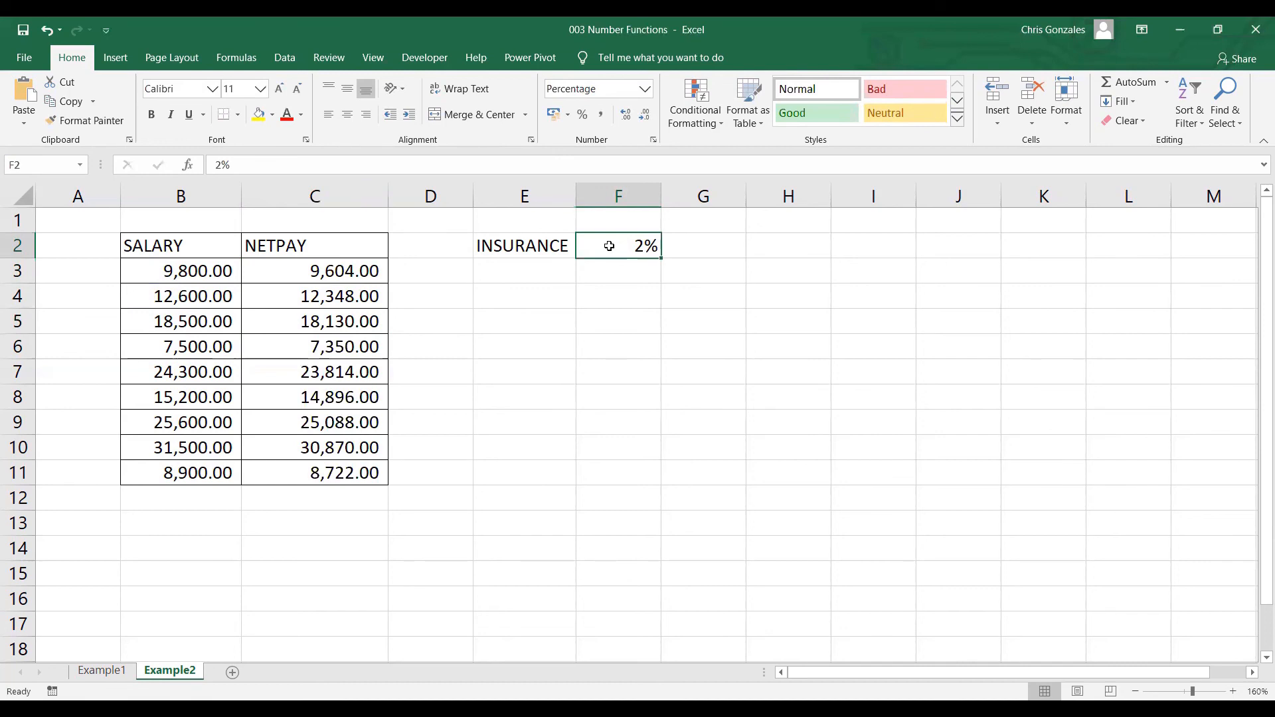
pyautogui.write('3')
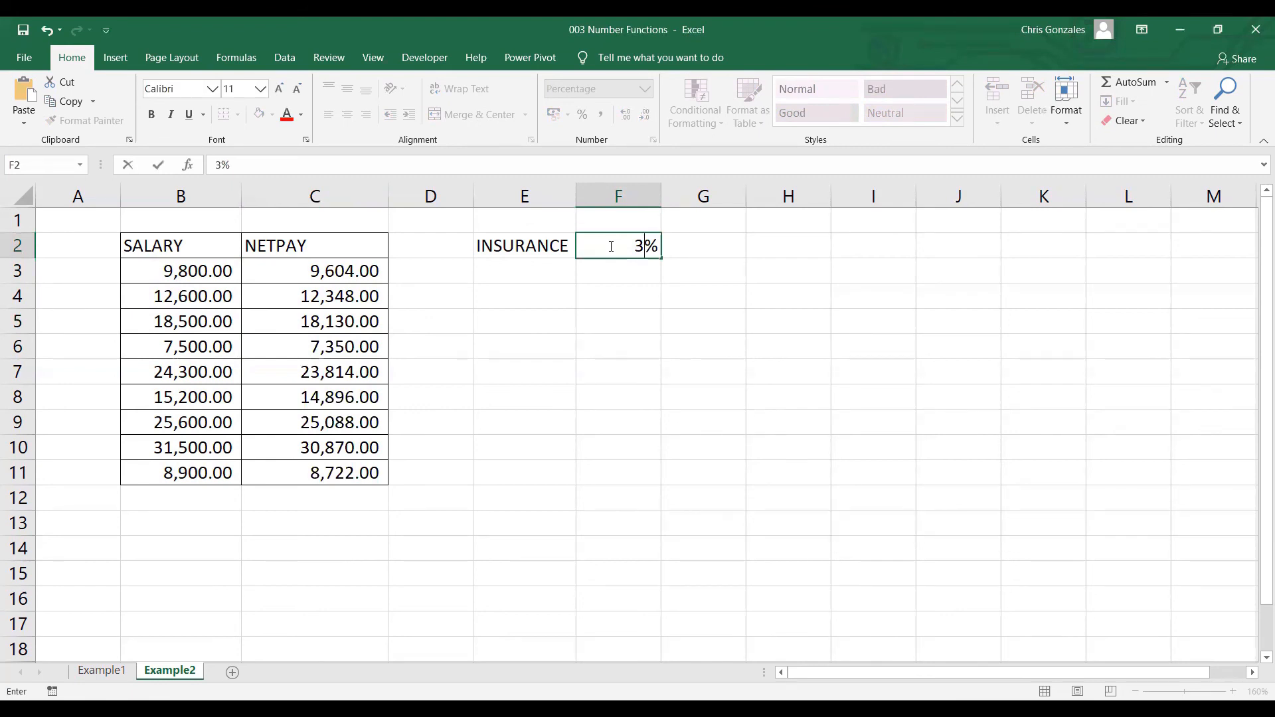
pyautogui.press('Return')
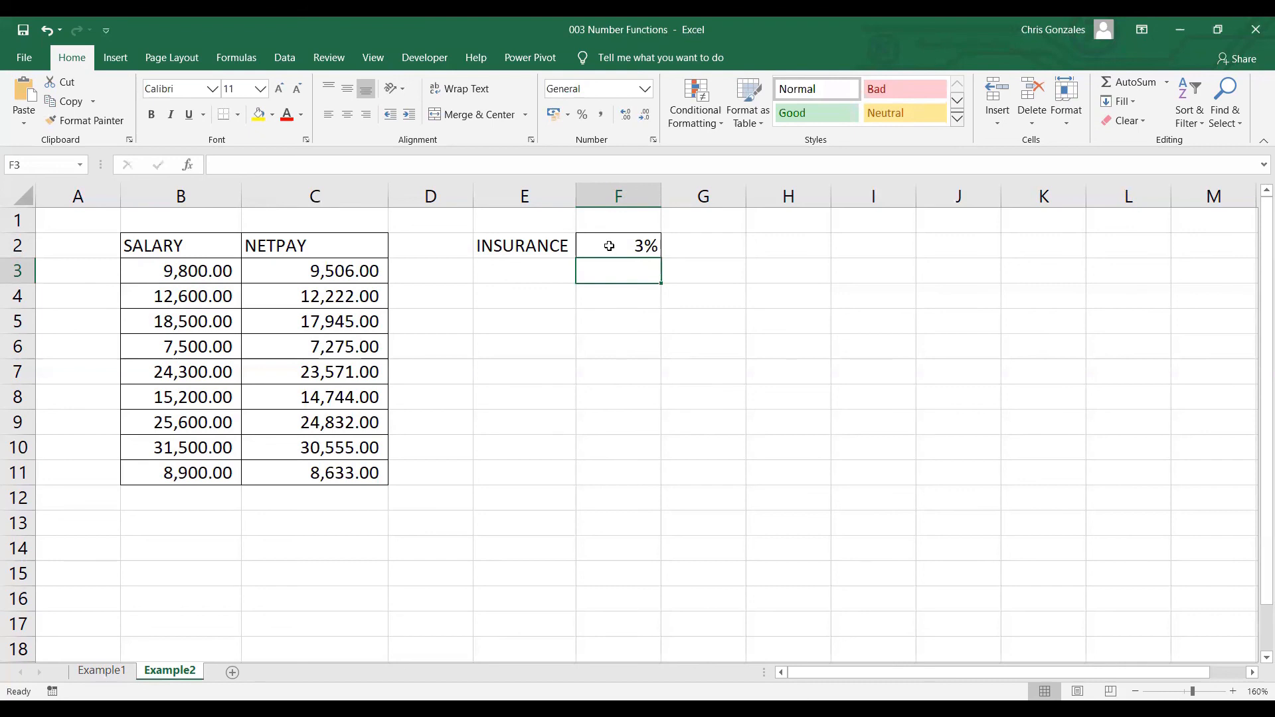
pyautogui.click(609, 246)
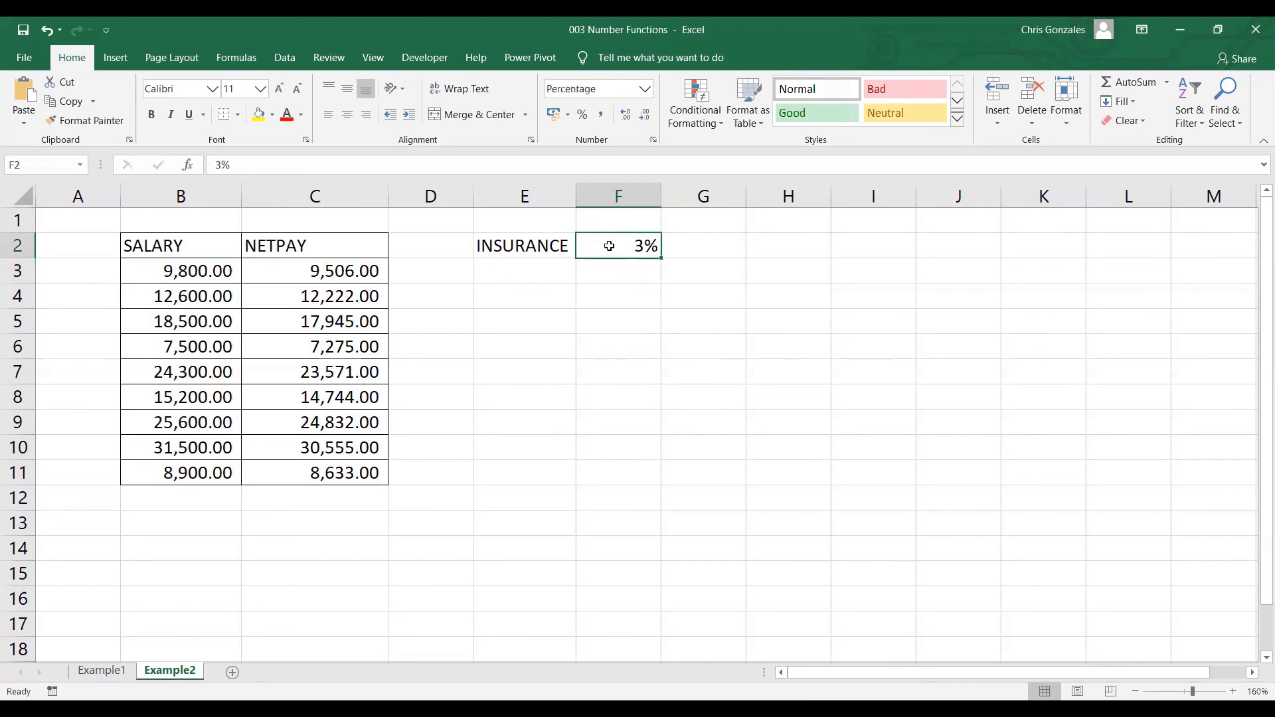